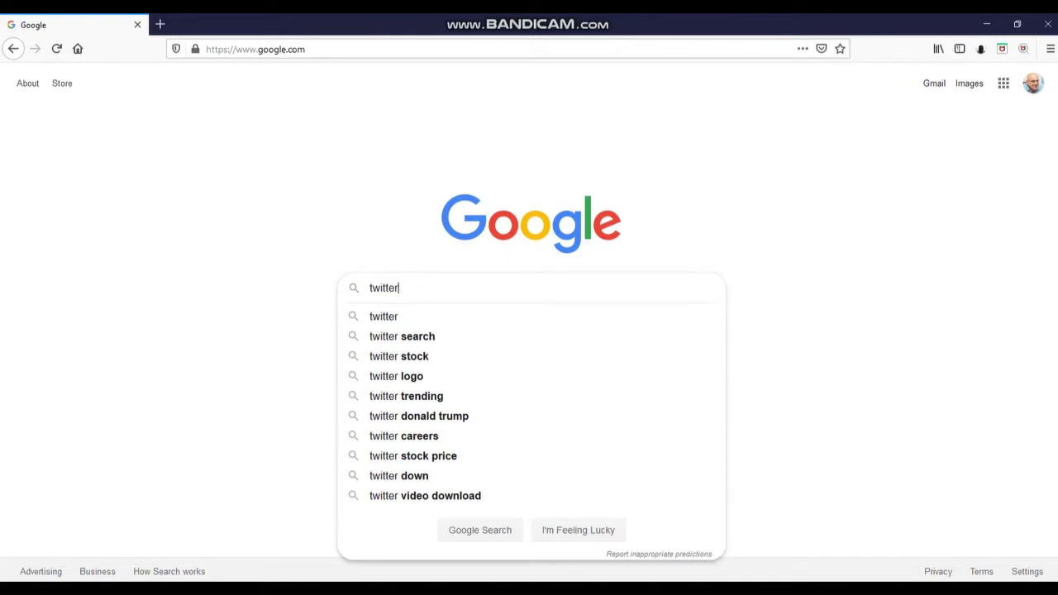
- Submit the Google search for 'twitter'
{"action": "key", "text": "Return"}
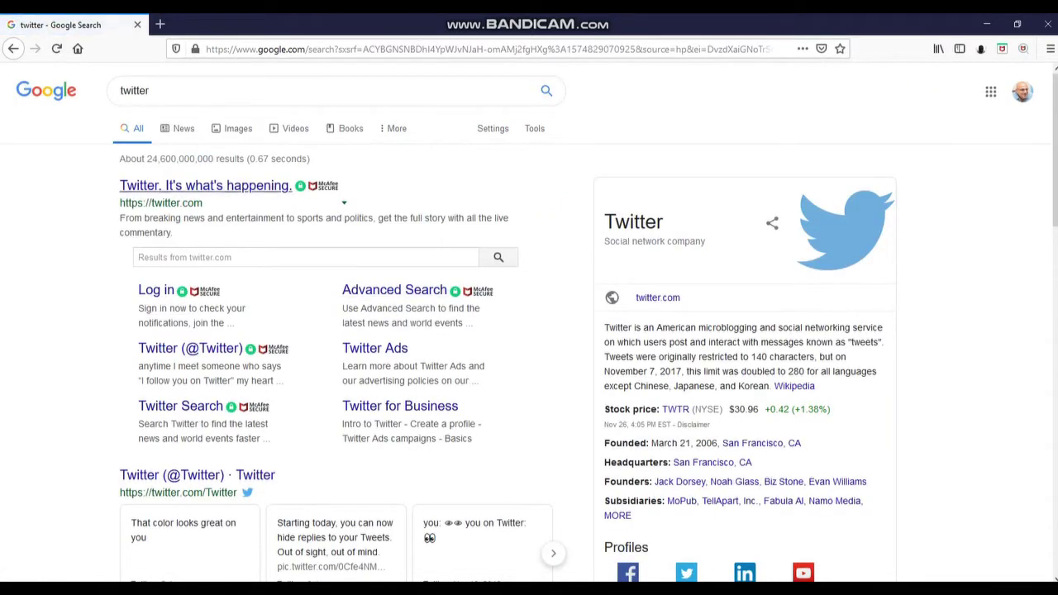
- Go to twitter.com from the results and start signing up for a new account
{"action": "left_click", "coordinate": [205, 185]}
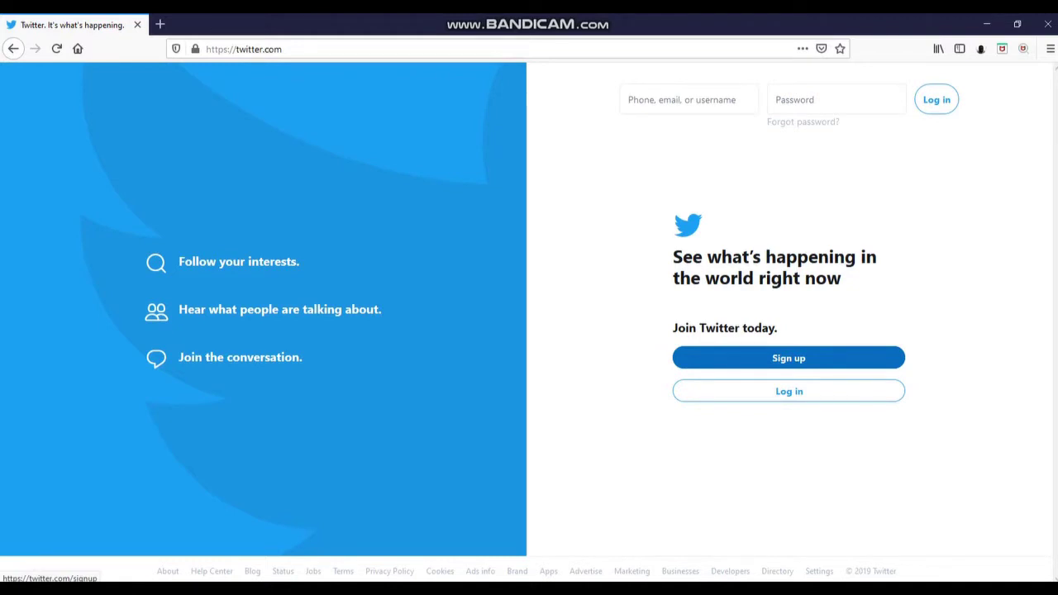
{"action": "left_click", "coordinate": [789, 357]}
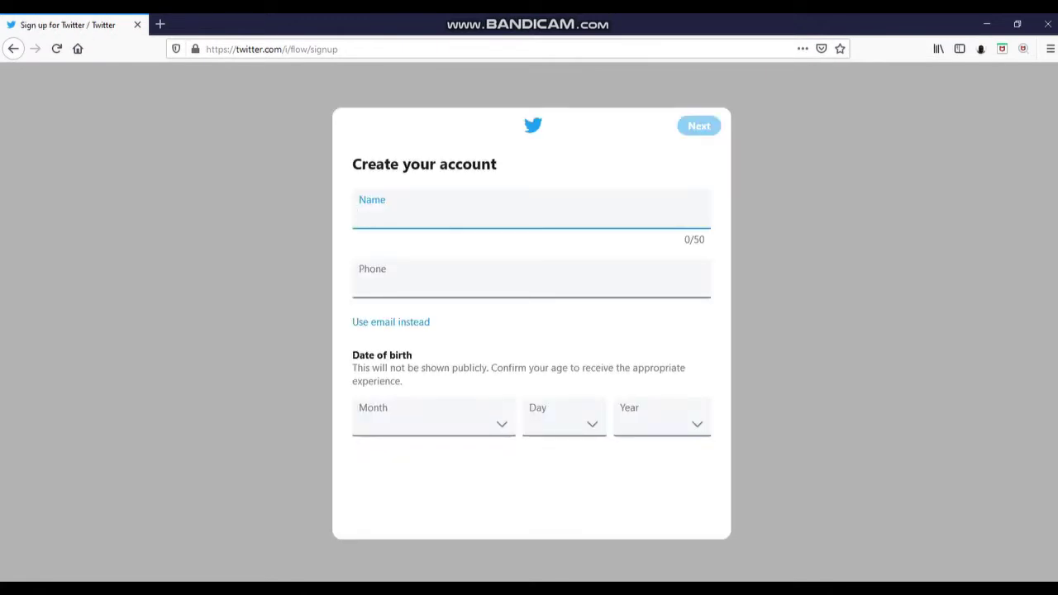
- Enter the new user's full name, switch to email, and type their Gmail address
{"action": "left_click", "coordinate": [391, 321]}
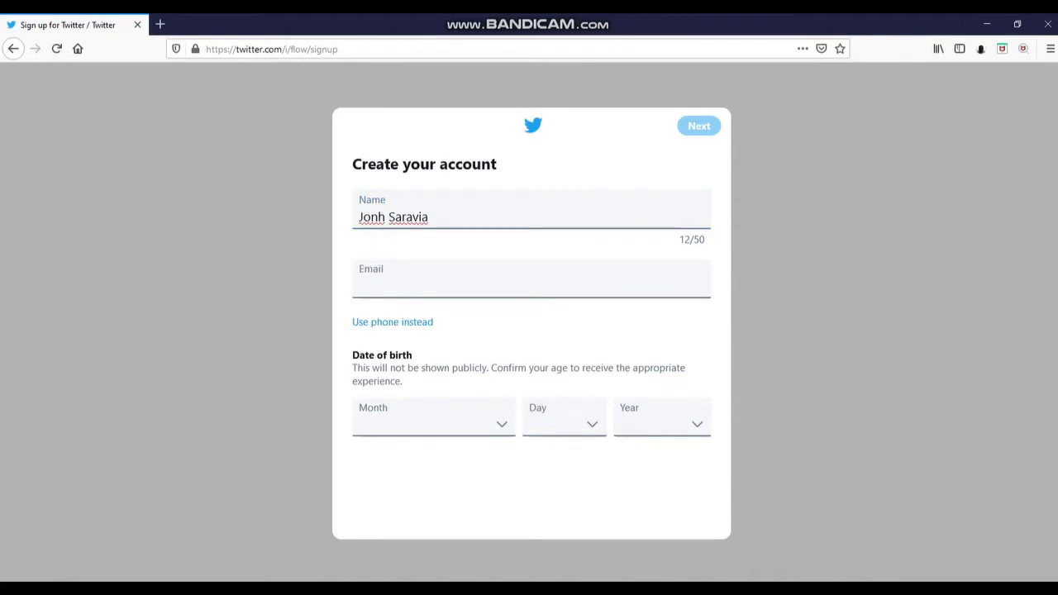
{"action": "left_click", "coordinate": [391, 322]}
{"action": "left_click", "coordinate": [391, 322]}
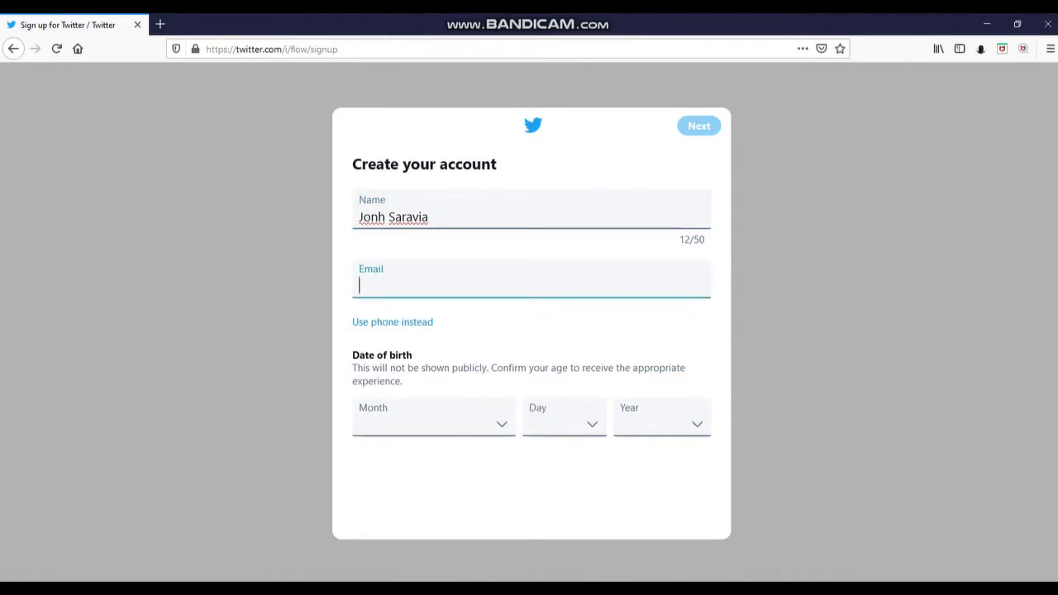
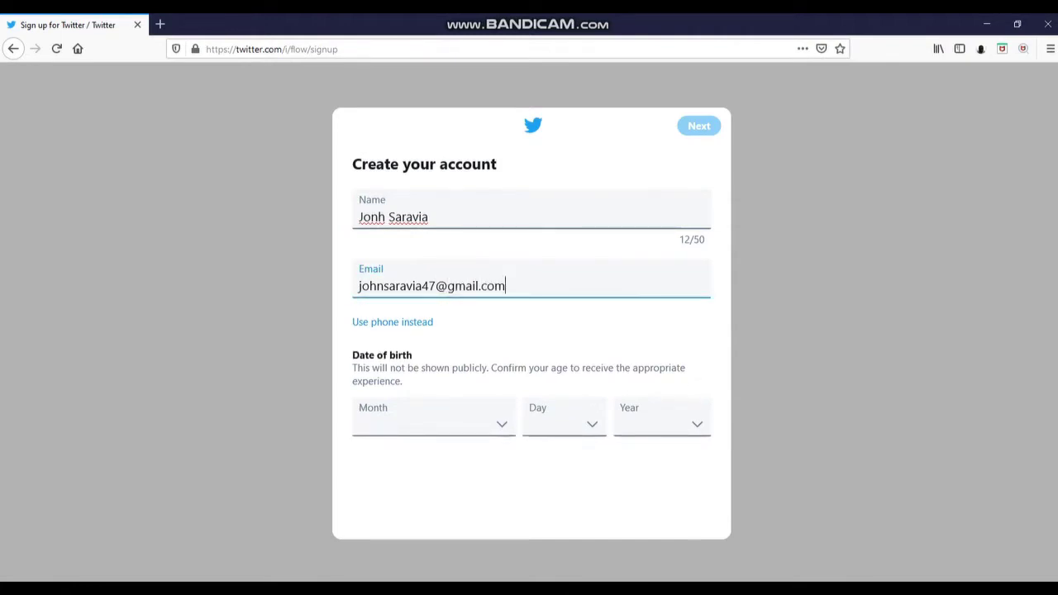
- Choose December, 25 and 1980 as the birth date, then continue
{"action": "left_click", "coordinate": [433, 422]}
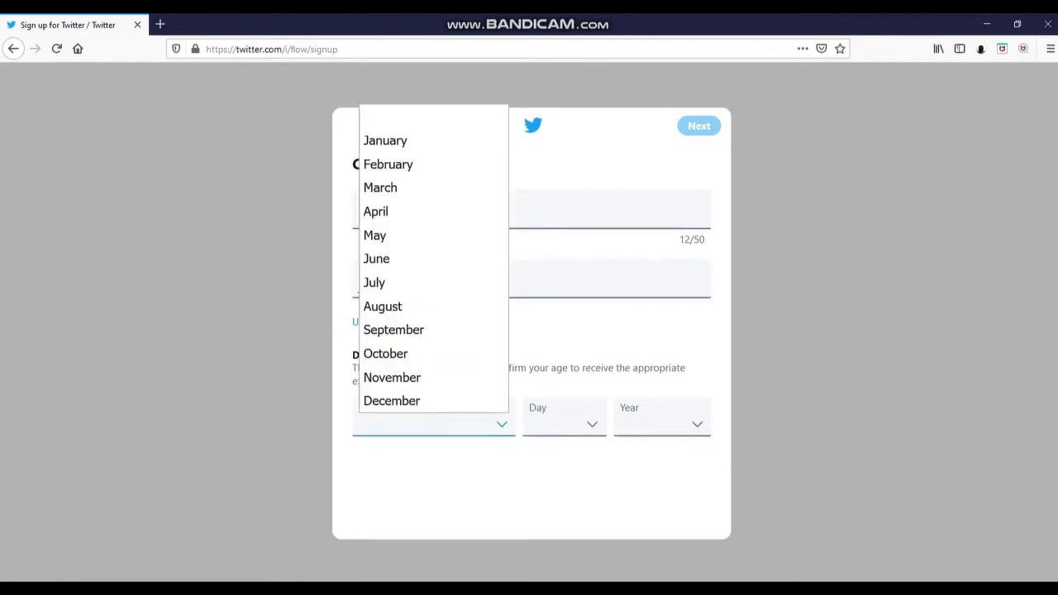
{"action": "left_click", "coordinate": [392, 400]}
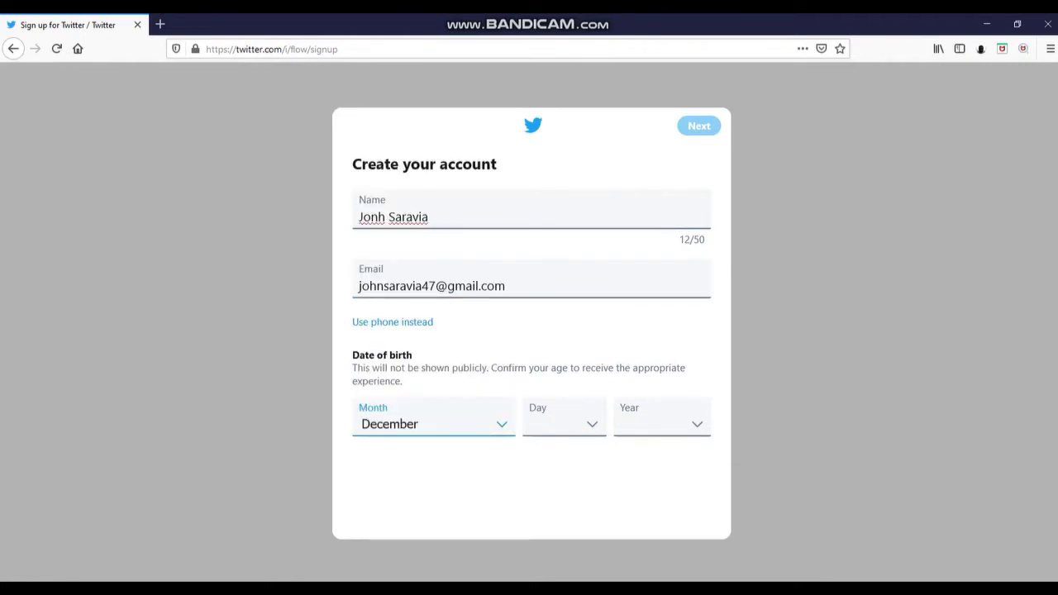
{"action": "left_click", "coordinate": [564, 423]}
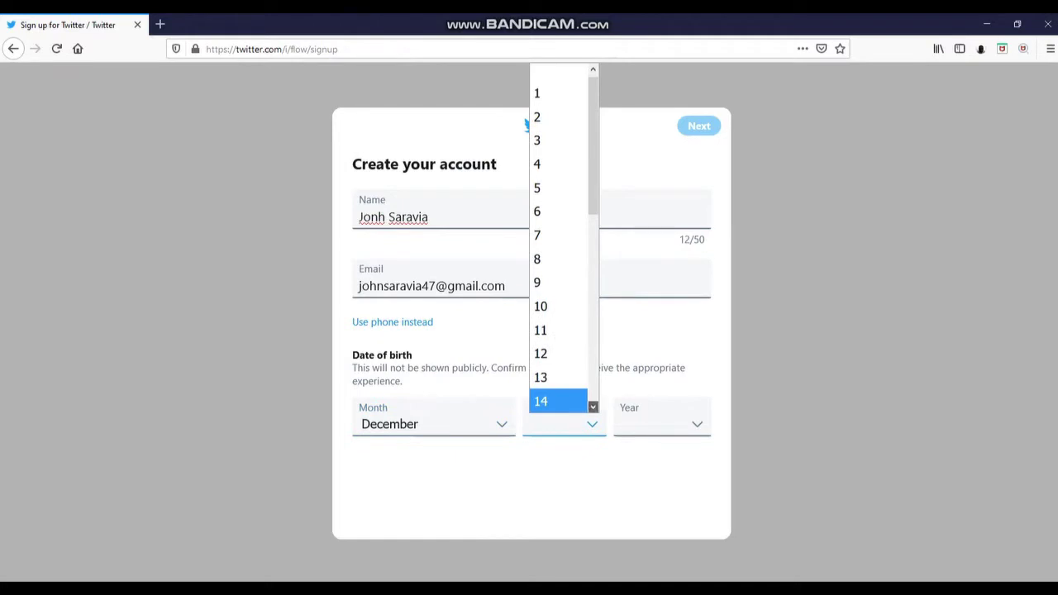
{"action": "scroll", "coordinate": [558, 248], "scroll_direction": "down", "scroll_amount": 2}
{"action": "scroll", "coordinate": [558, 248], "scroll_direction": "down", "scroll_amount": 3}
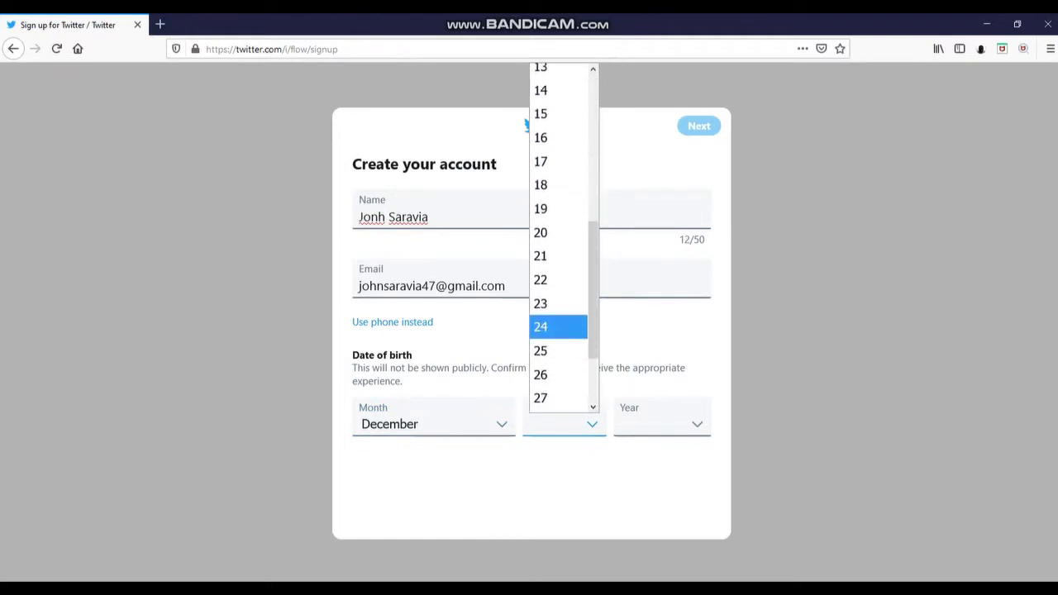
{"action": "left_click", "coordinate": [549, 350]}
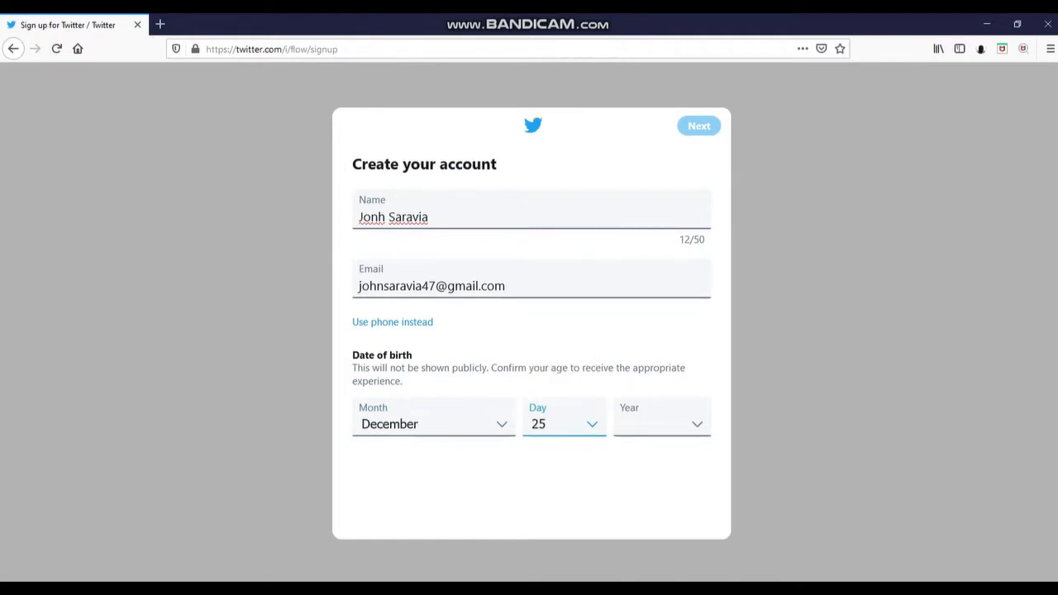
{"action": "left_click", "coordinate": [661, 423]}
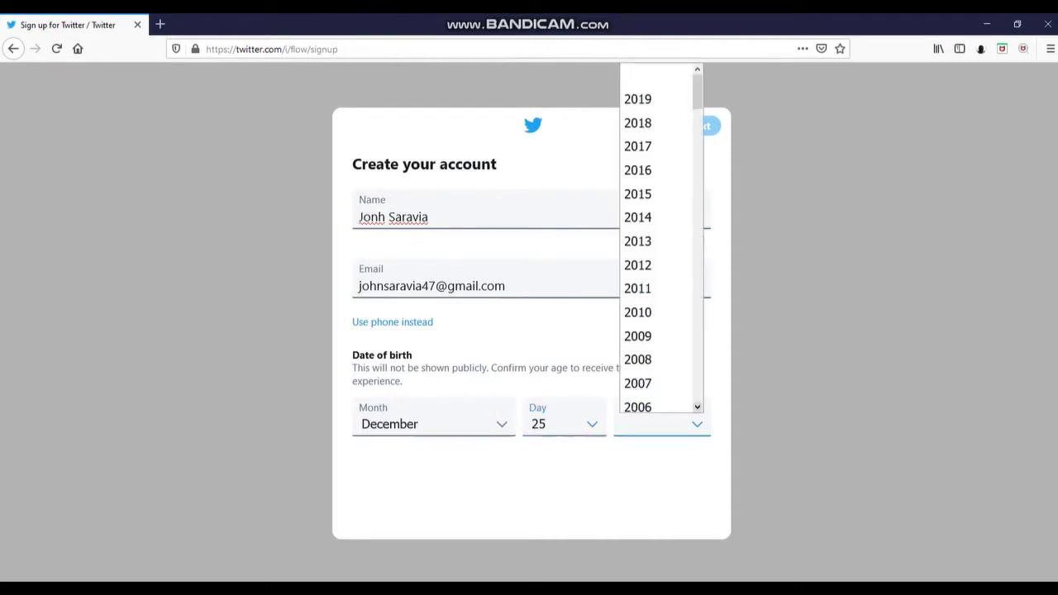
{"action": "scroll", "coordinate": [655, 383], "scroll_direction": "down", "scroll_amount": 15}
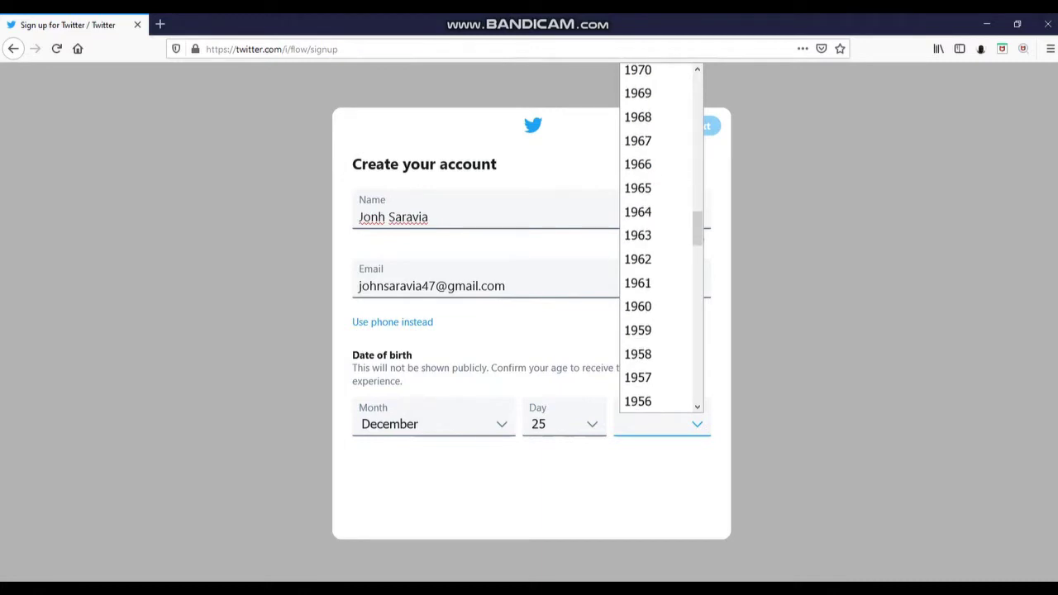
{"action": "scroll", "coordinate": [655, 235], "scroll_direction": "up", "scroll_amount": 4}
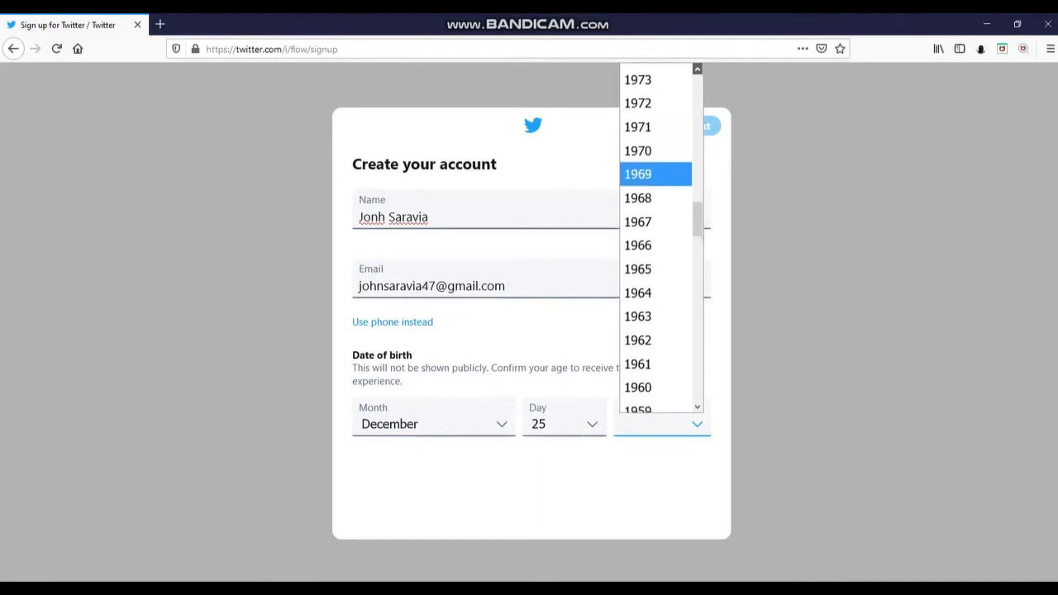
{"action": "scroll", "coordinate": [655, 124], "scroll_direction": "up", "scroll_amount": 1}
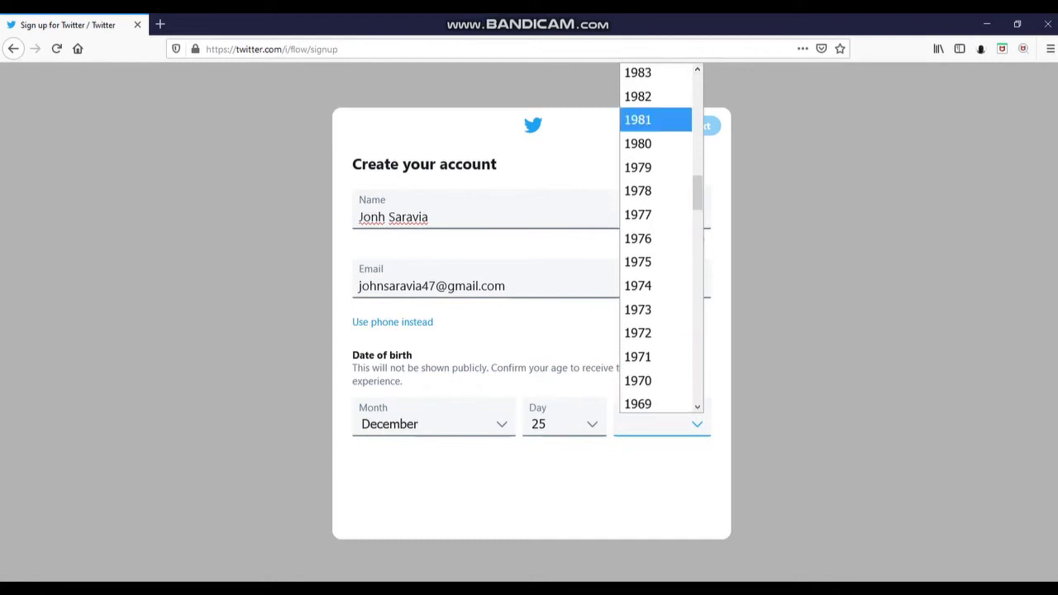
{"action": "key", "text": "Escape"}
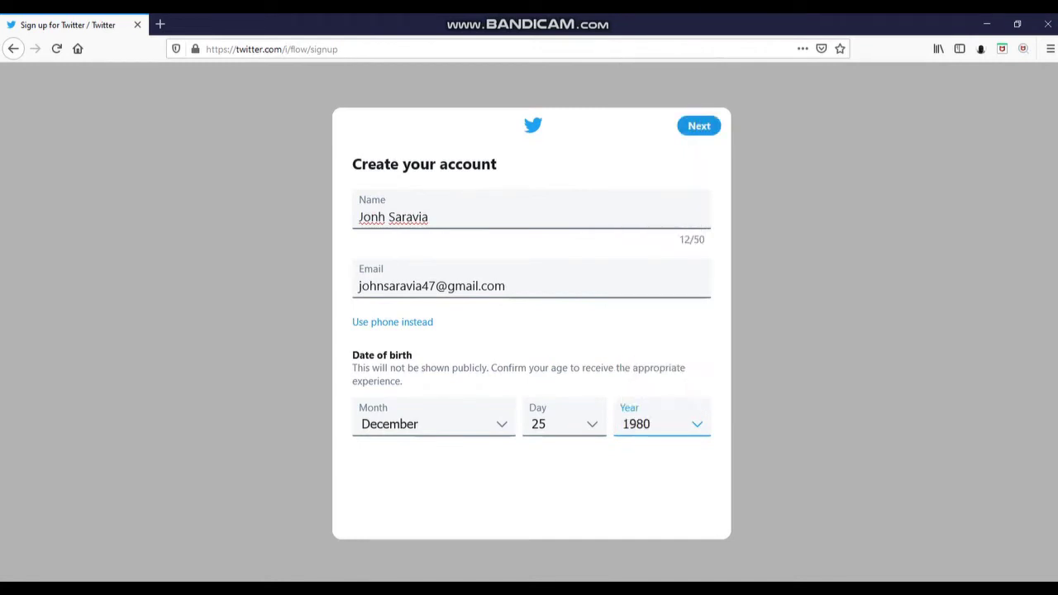
{"action": "left_click", "coordinate": [686, 127]}
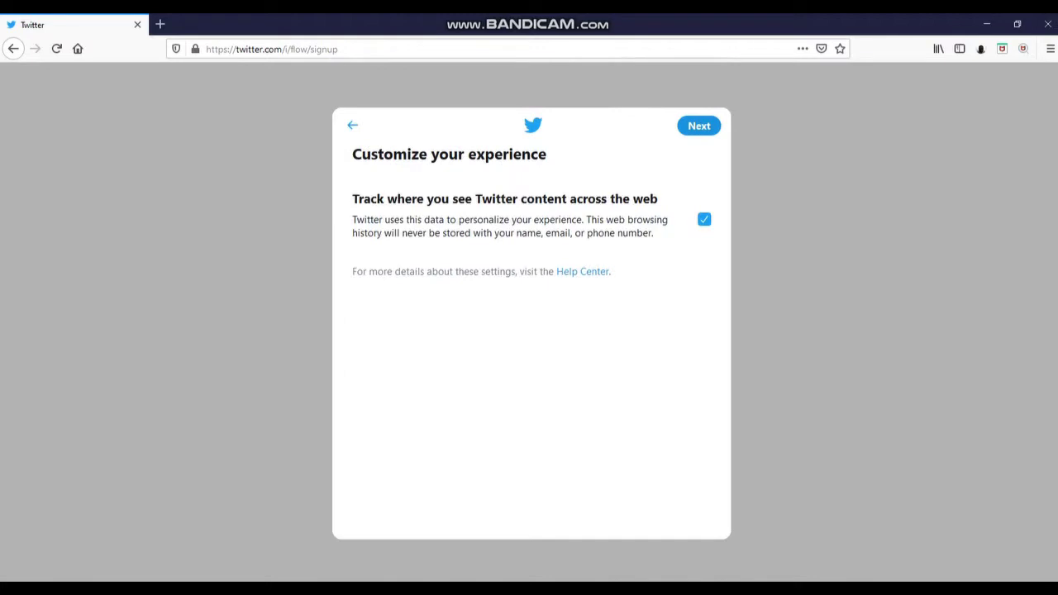
- Accept the tracking preference, submit the signup, and open a new browser tab
{"action": "left_click", "coordinate": [698, 125]}
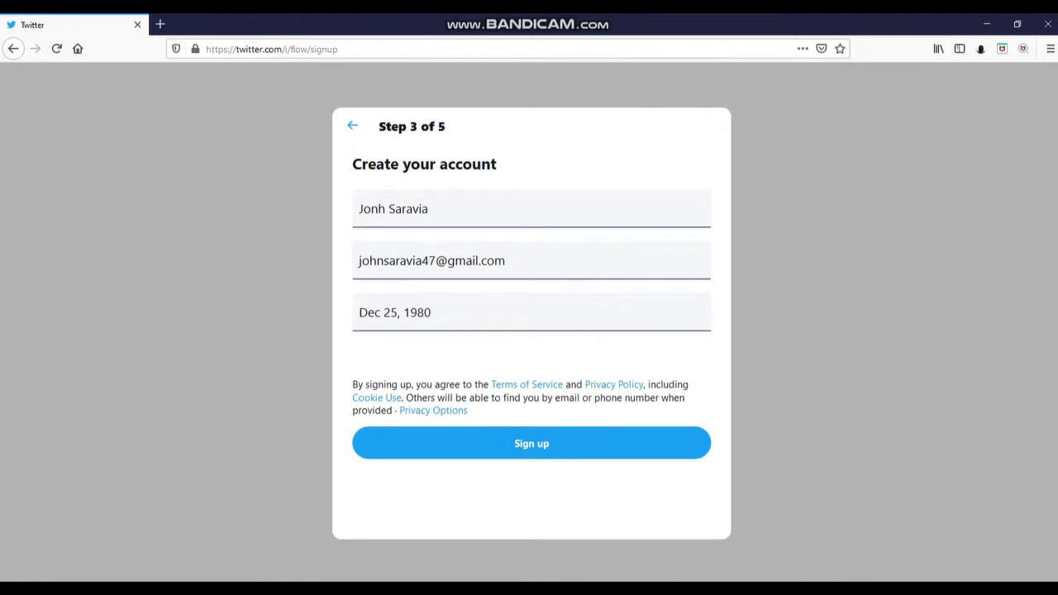
{"action": "left_click", "coordinate": [532, 443]}
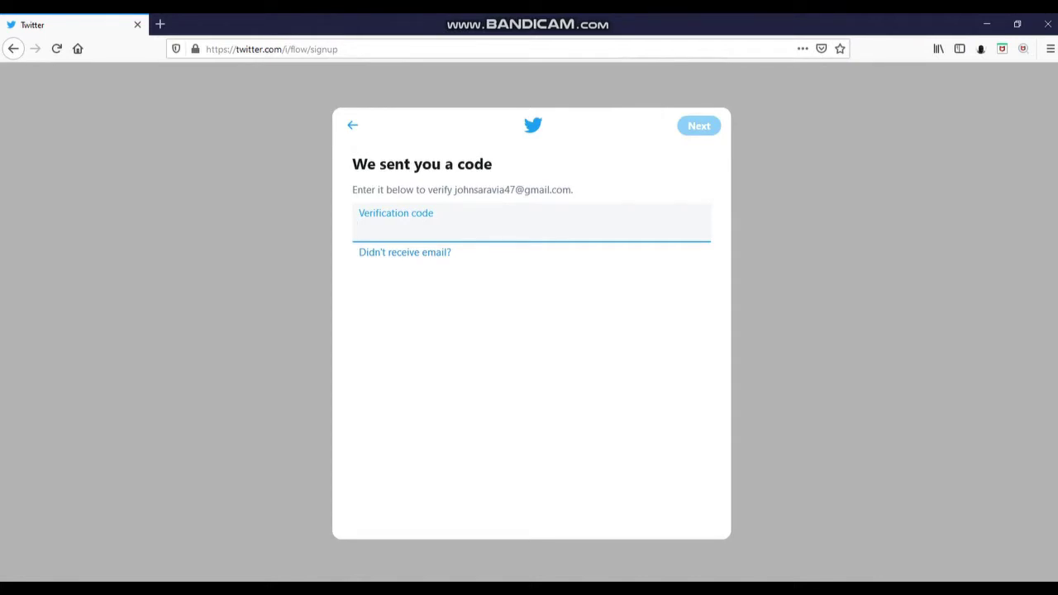
{"action": "left_click", "coordinate": [159, 24]}
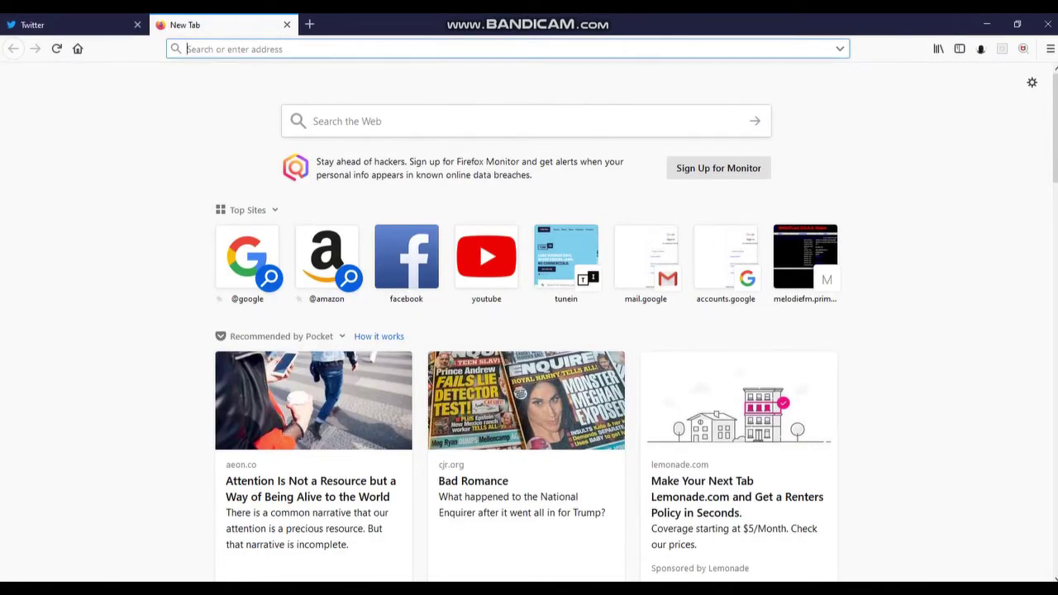
- Go to the Google homepage and open the Gmail inbox from it
{"action": "type", "text": "google.com/"}
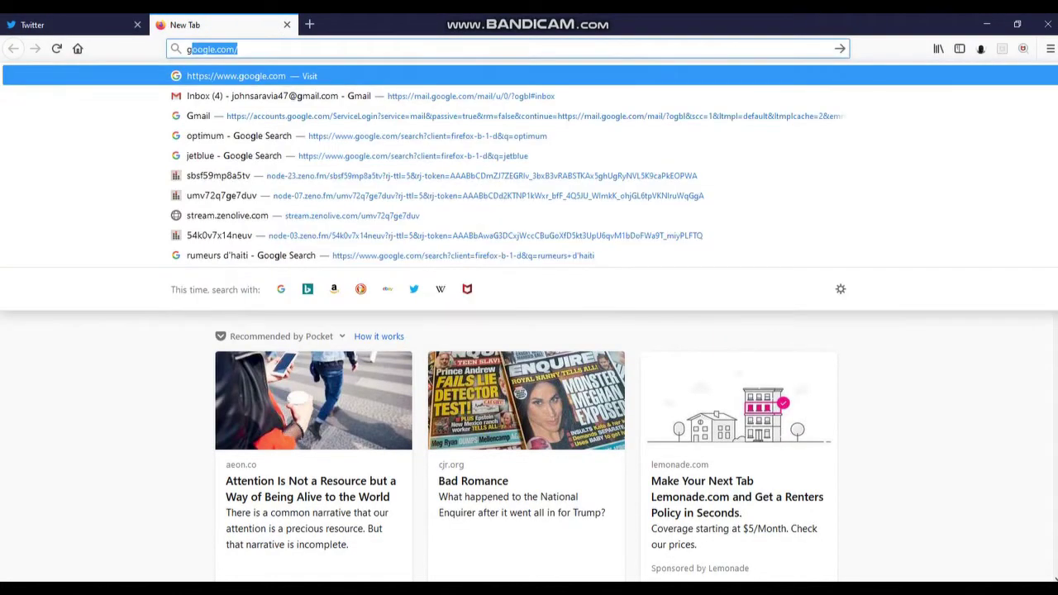
{"action": "key", "text": "Return"}
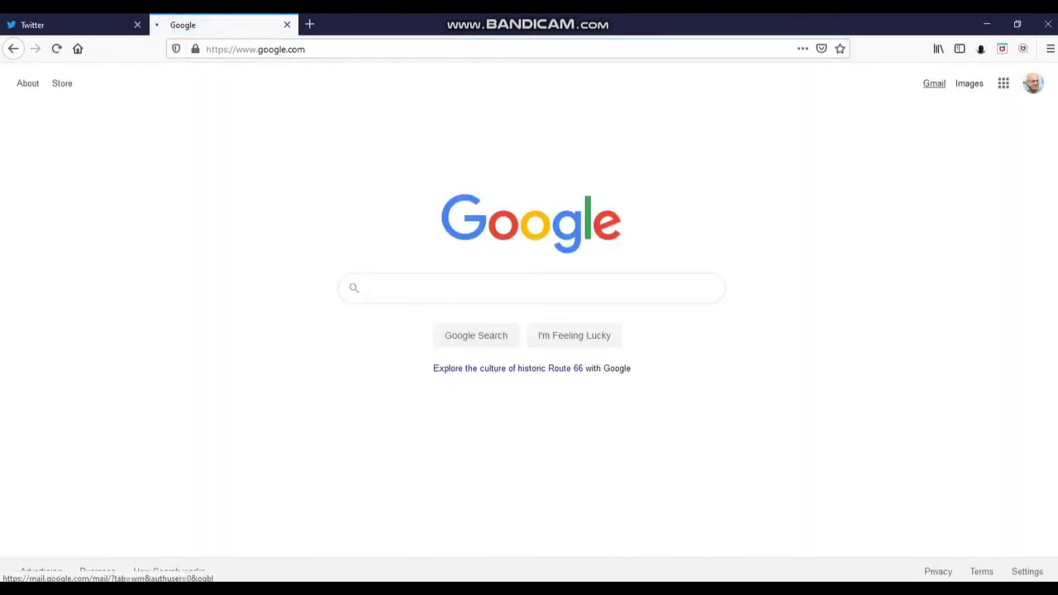
{"action": "left_click", "coordinate": [934, 84]}
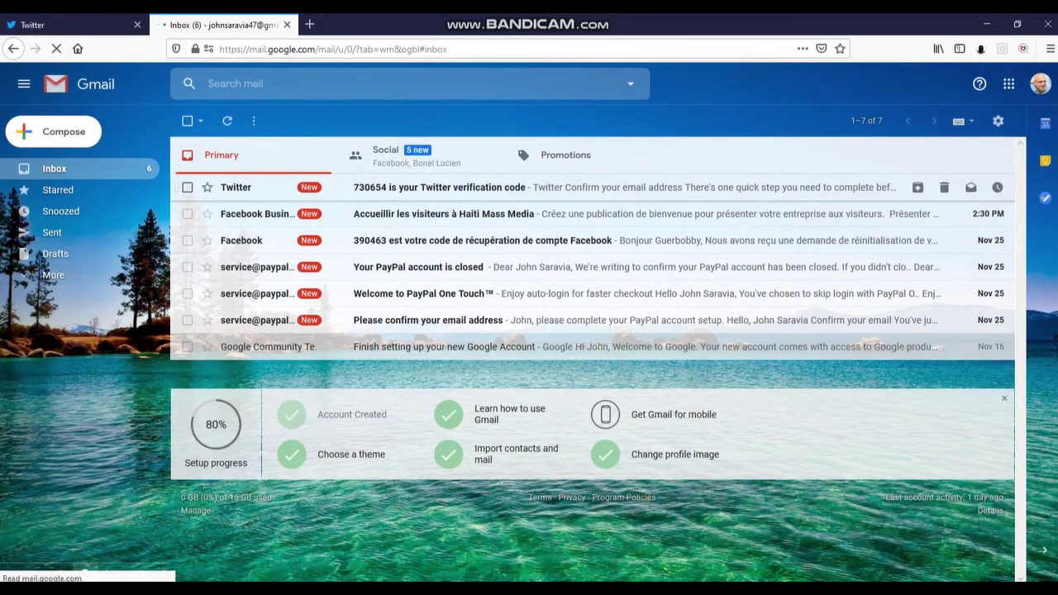
{"action": "left_click", "coordinate": [463, 187]}
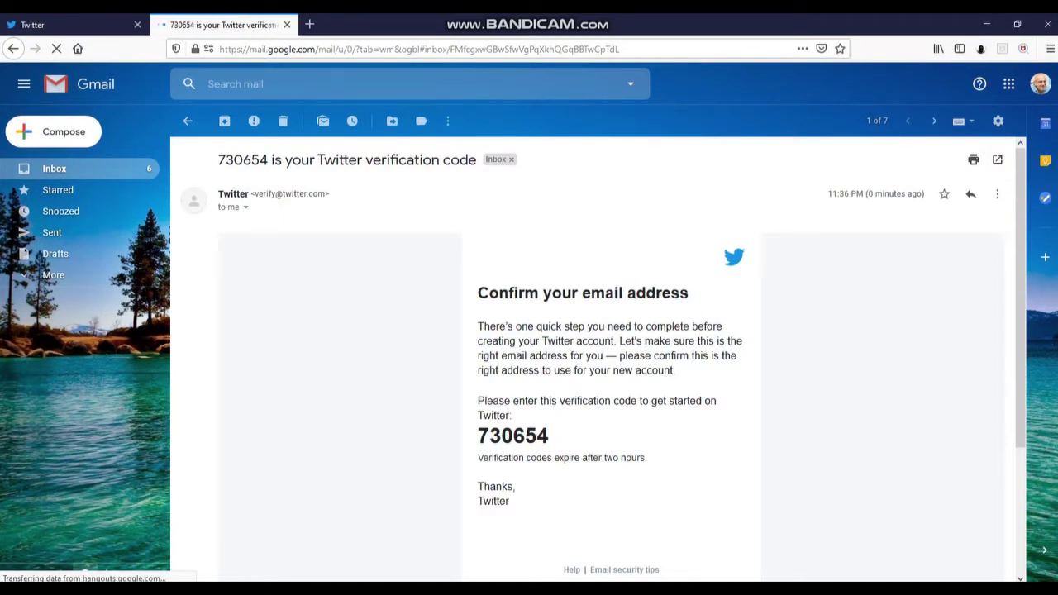
{"action": "left_click_drag", "start_coordinate": [479, 436], "coordinate": [549, 436]}
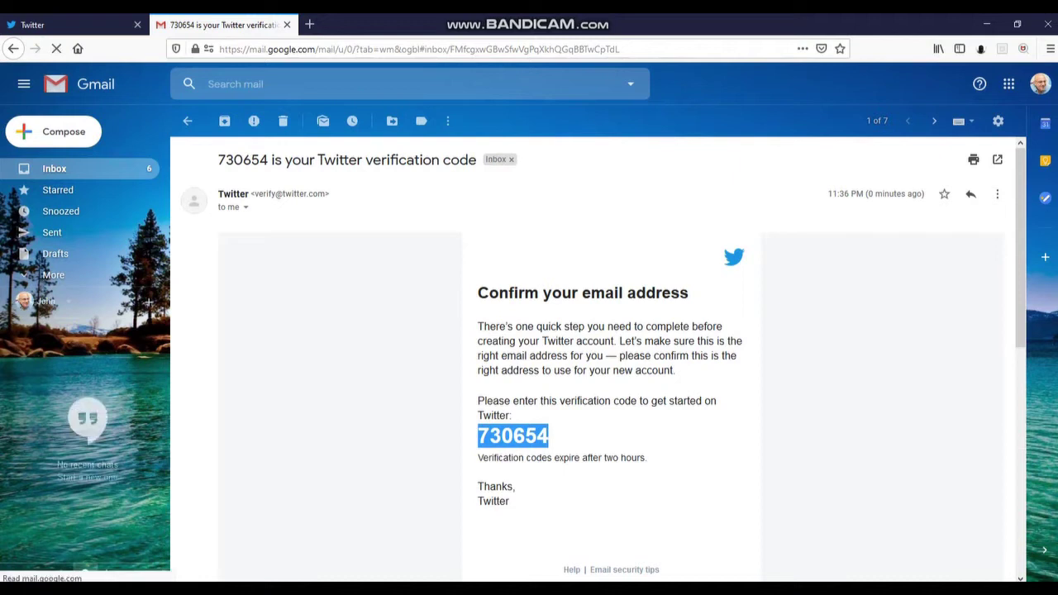
{"action": "right_click", "coordinate": [512, 442]}
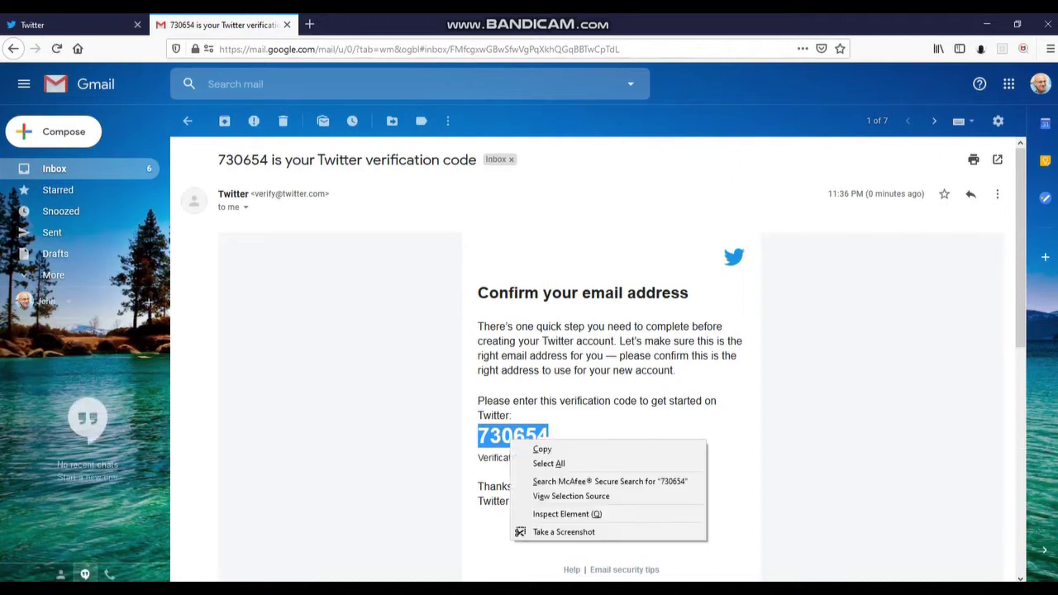
{"action": "left_click", "coordinate": [543, 449]}
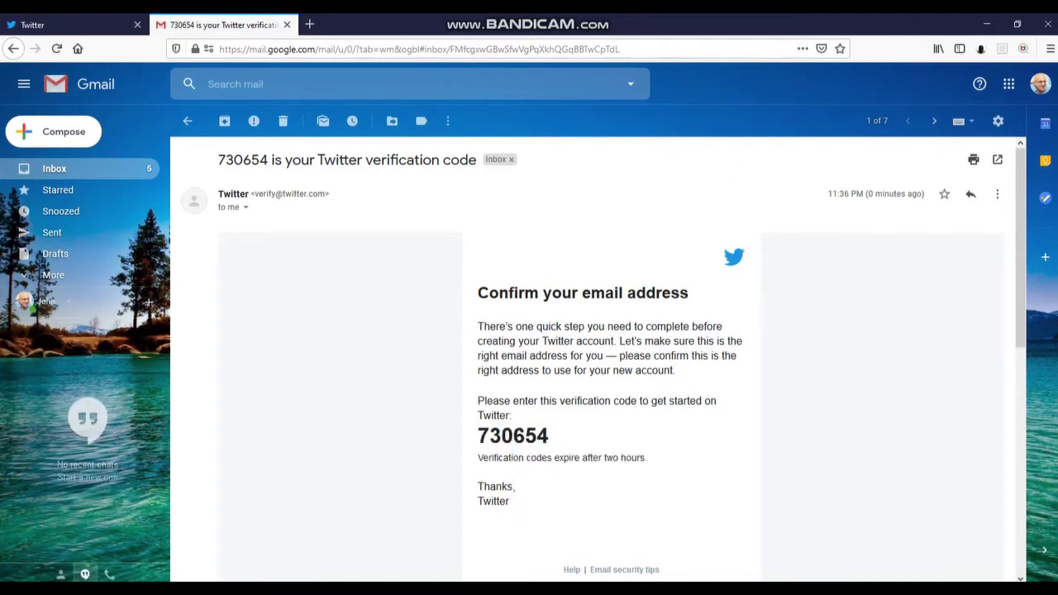
{"action": "left_click", "coordinate": [49, 25]}
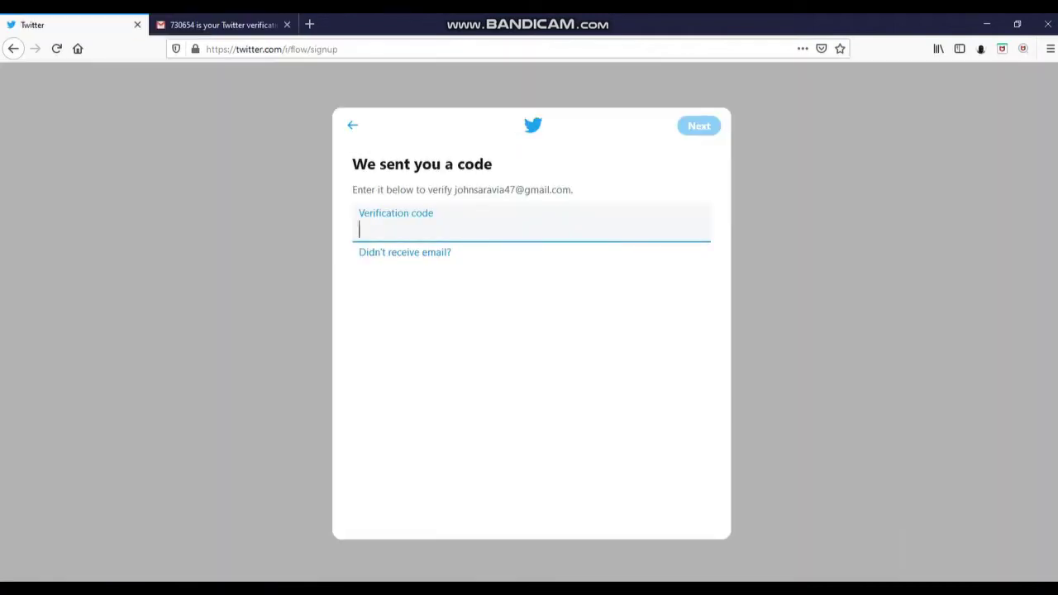
- After pasting fails, type the emailed verification code by hand and submit it
{"action": "right_click", "coordinate": [374, 232]}
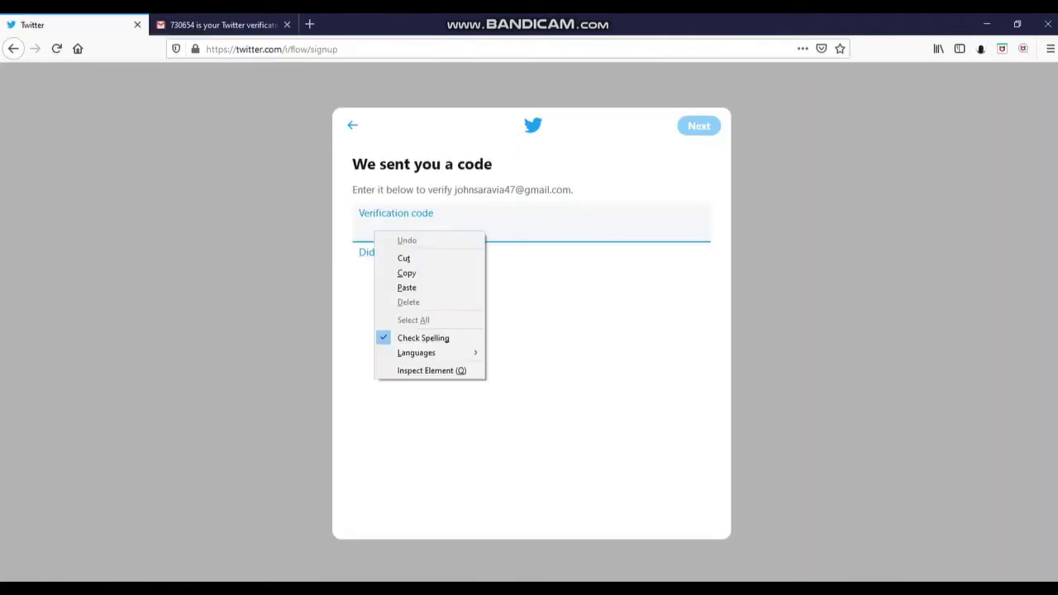
{"action": "left_click", "coordinate": [406, 286]}
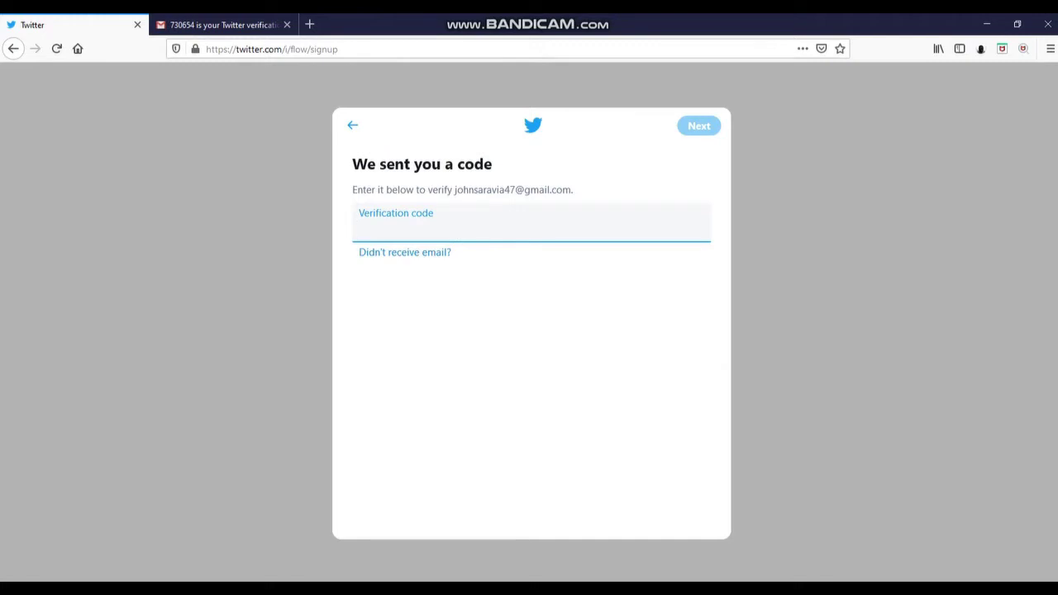
{"action": "right_click", "coordinate": [387, 230]}
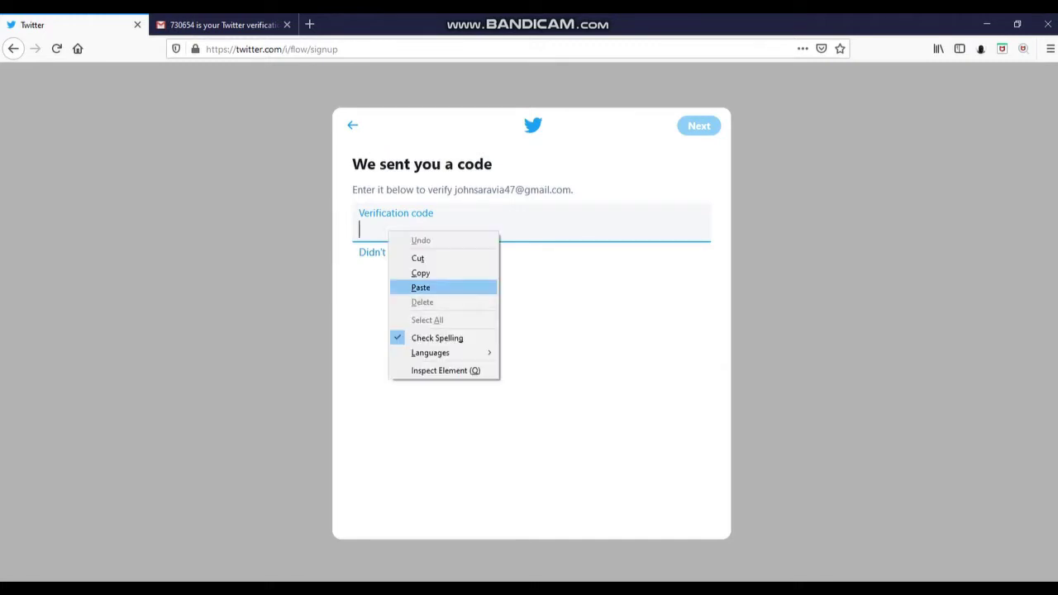
{"action": "left_click", "coordinate": [407, 286]}
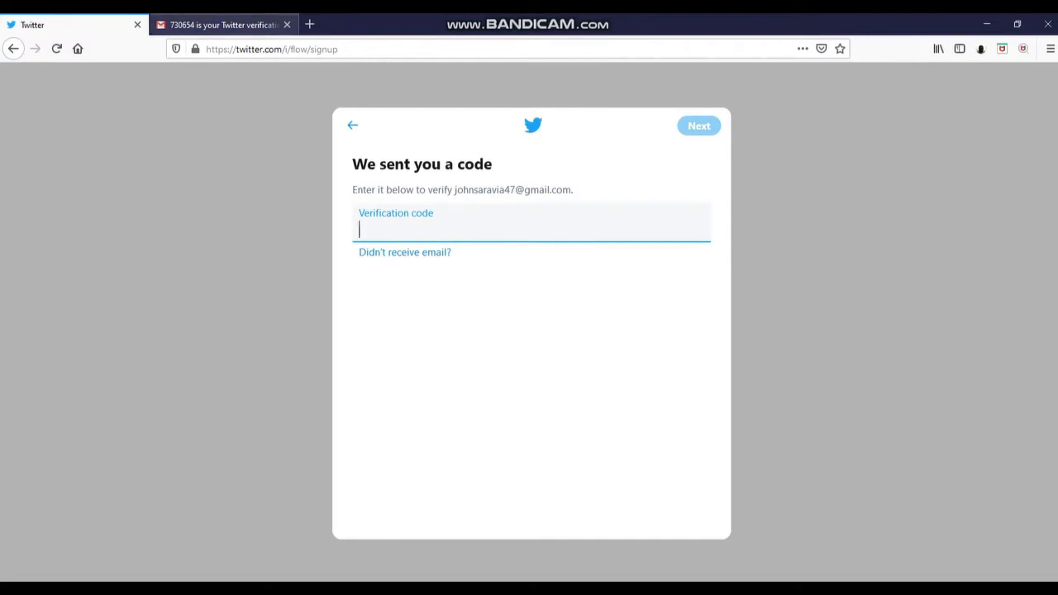
{"action": "left_click", "coordinate": [223, 25]}
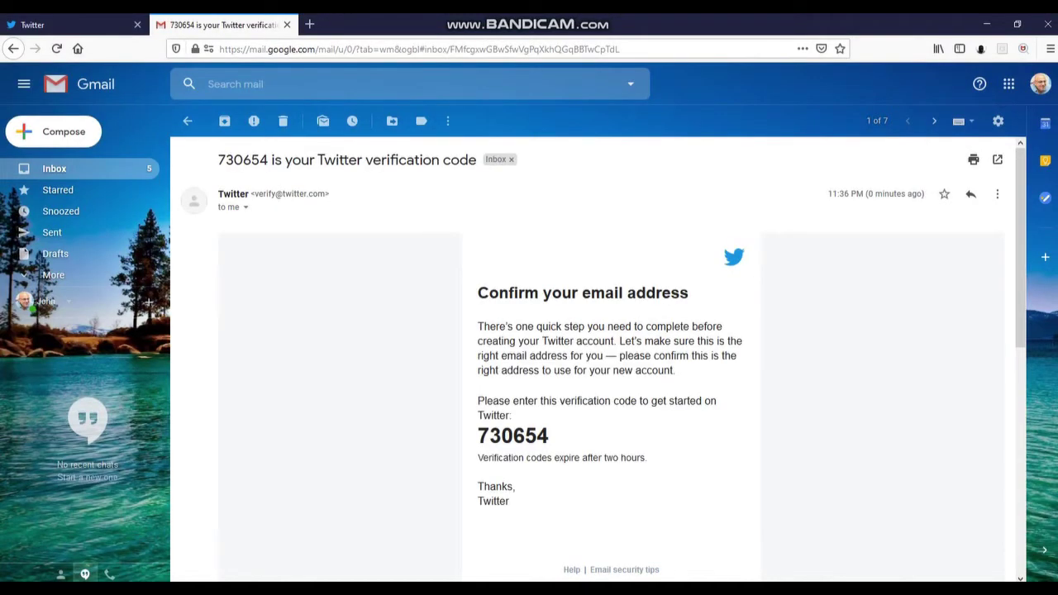
{"action": "left_click", "coordinate": [49, 25]}
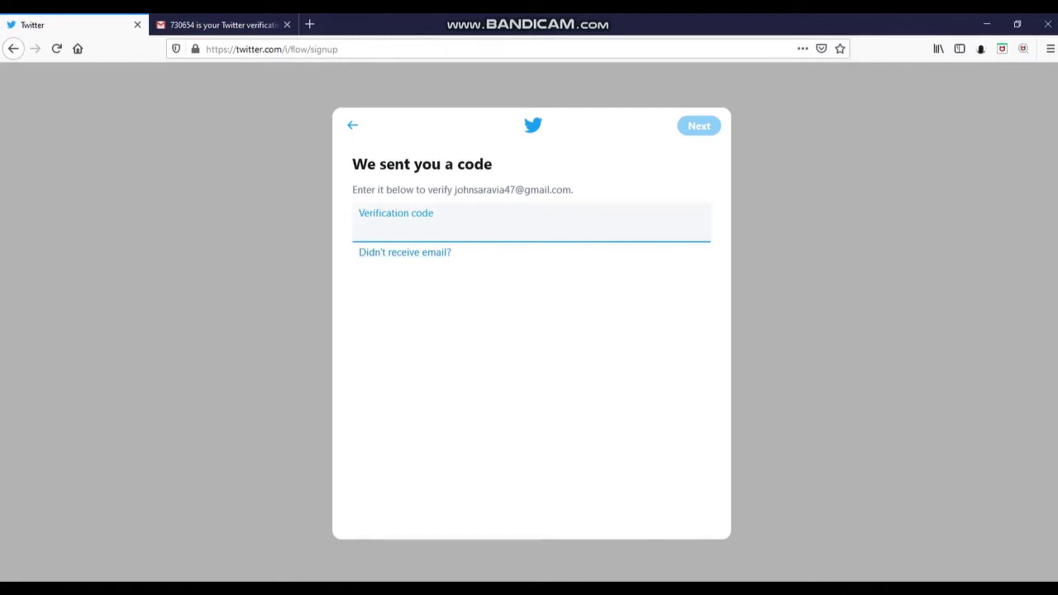
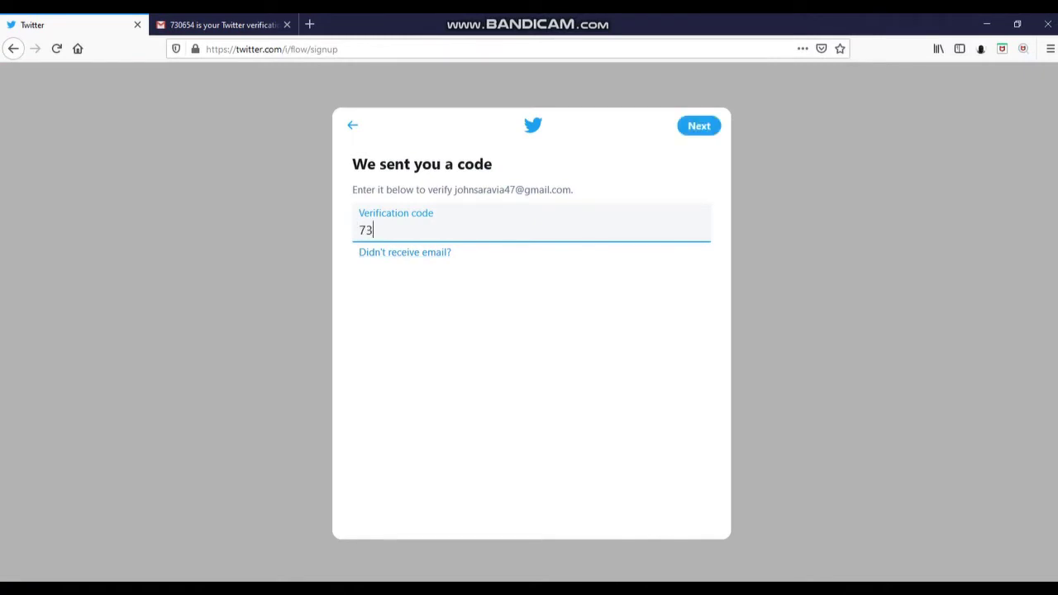
{"action": "key", "text": "Return"}
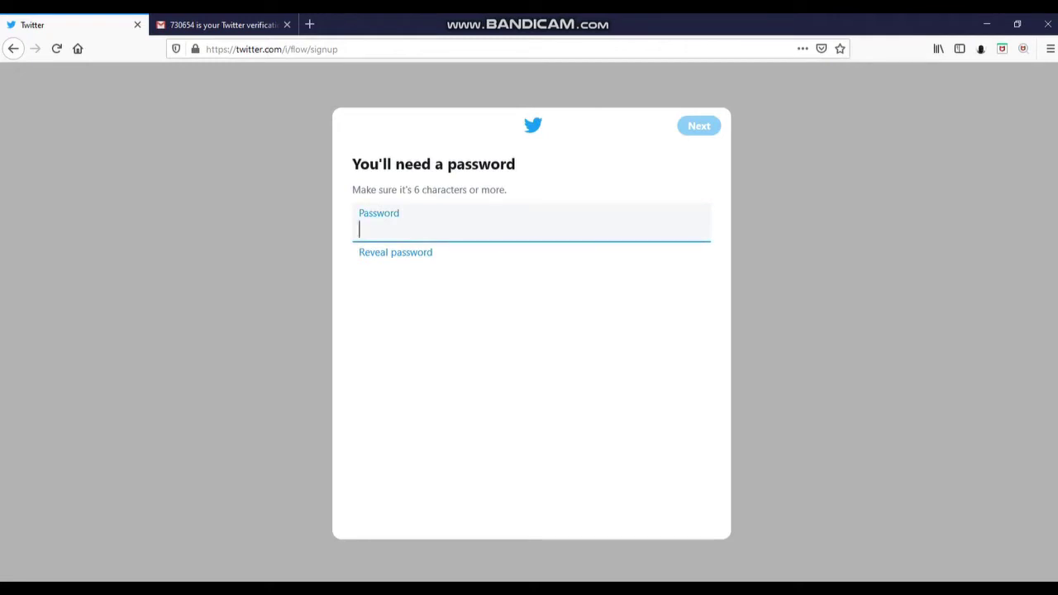
- Enter the new account password and submit it
{"action": "type", "text": "•••••••"}
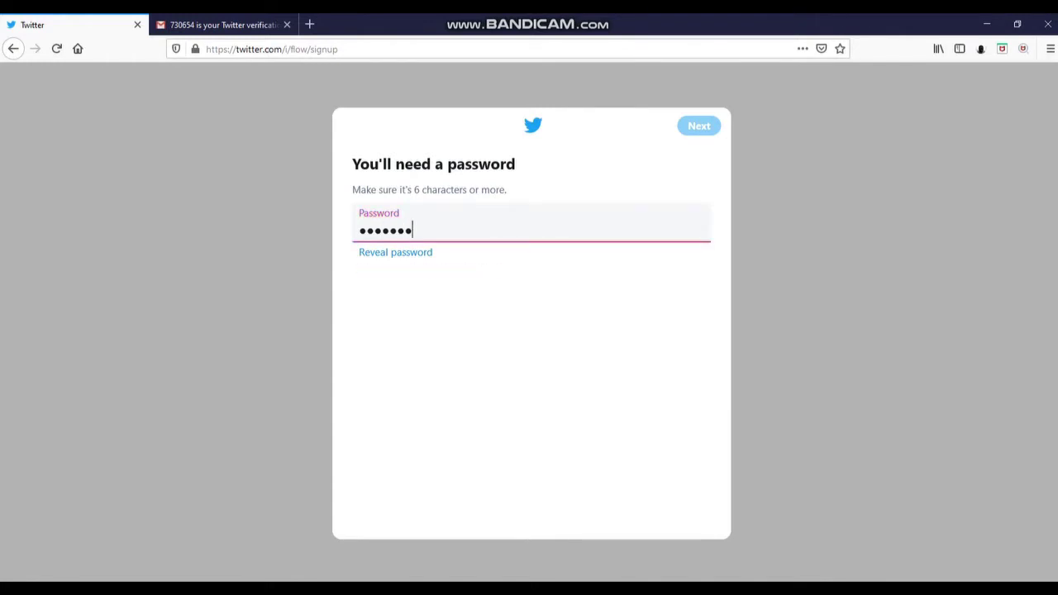
{"action": "type", "text": "••••"}
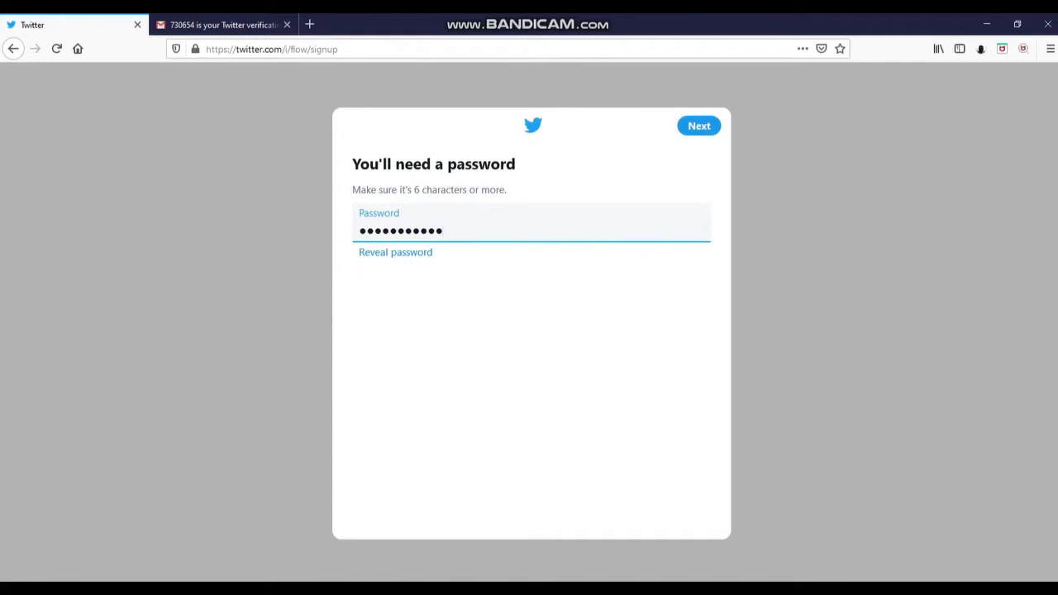
{"action": "key", "text": "Return"}
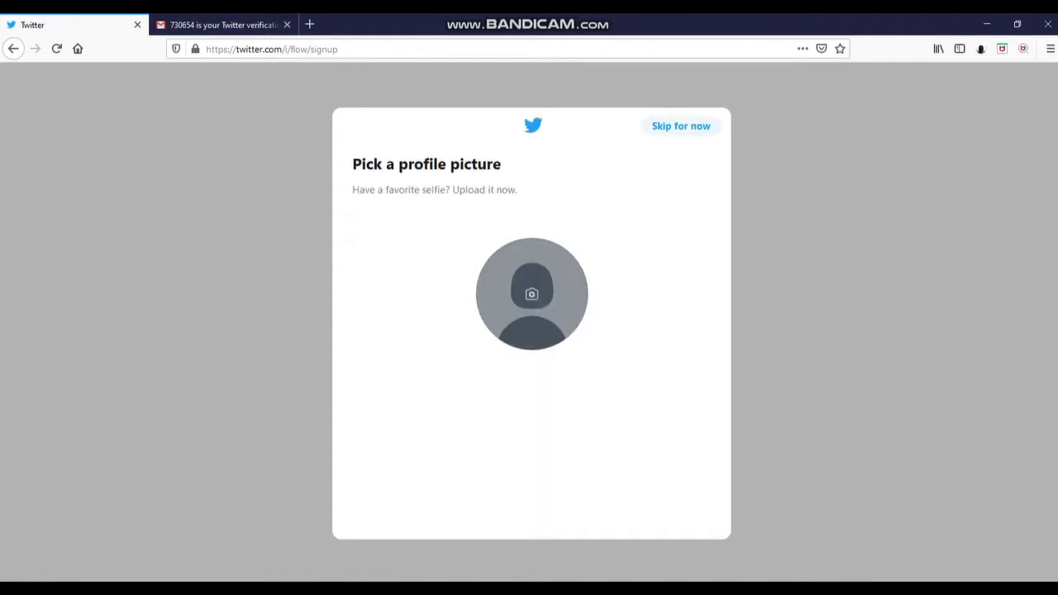
- Upload the portrait JPG from the Pictures folder as the profile picture and continue
{"action": "left_click", "coordinate": [532, 294]}
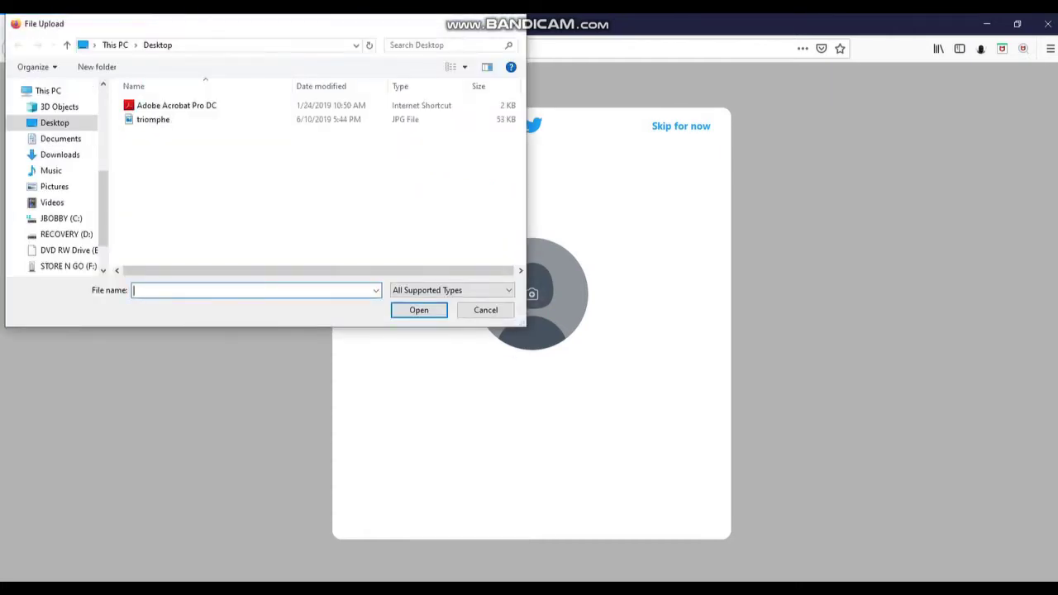
{"action": "left_click", "coordinate": [59, 155]}
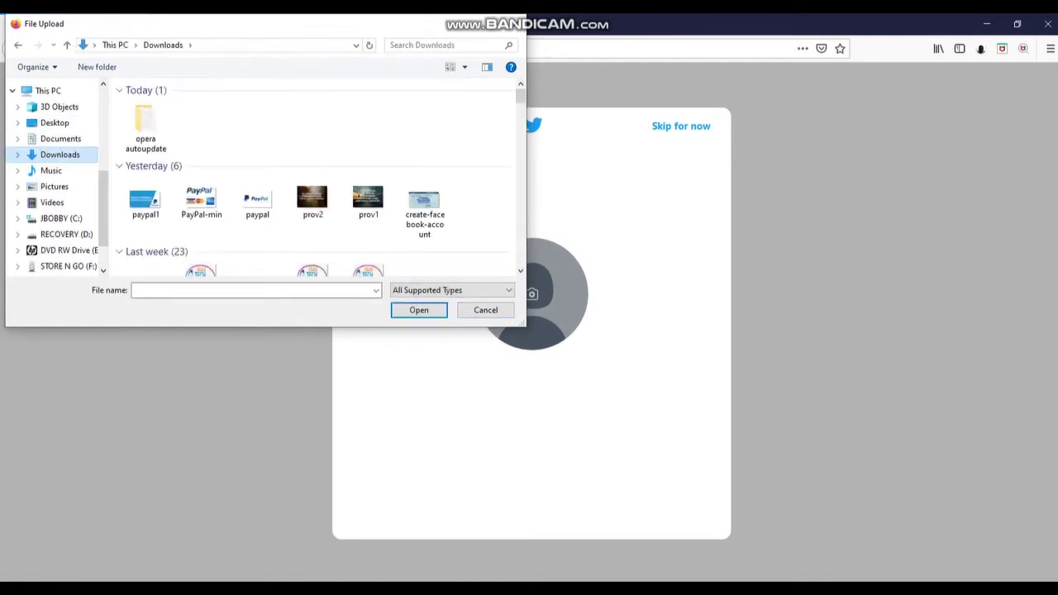
{"action": "left_click", "coordinate": [54, 186]}
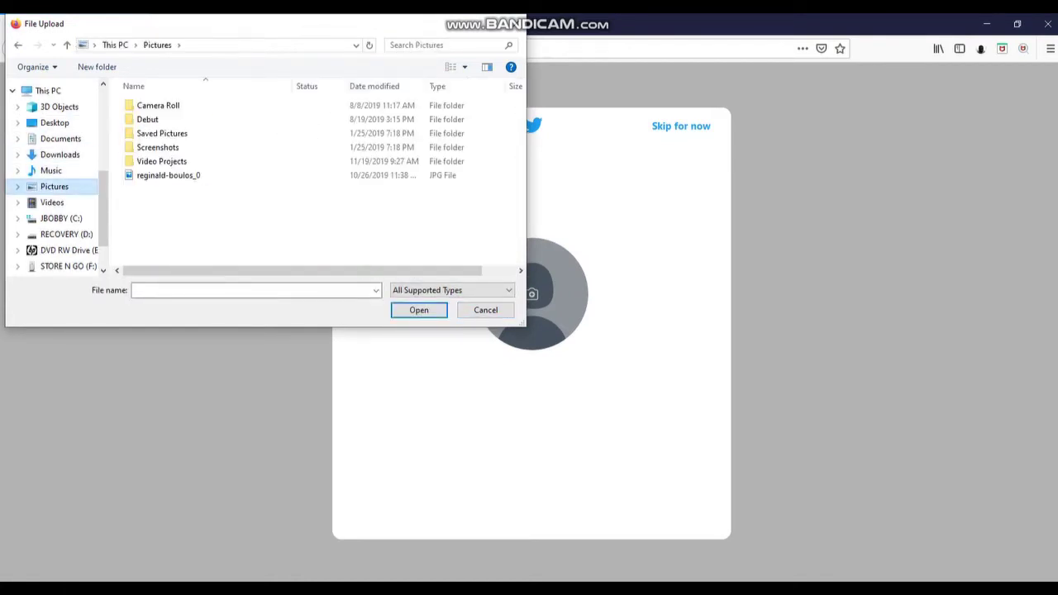
{"action": "left_click", "coordinate": [168, 175]}
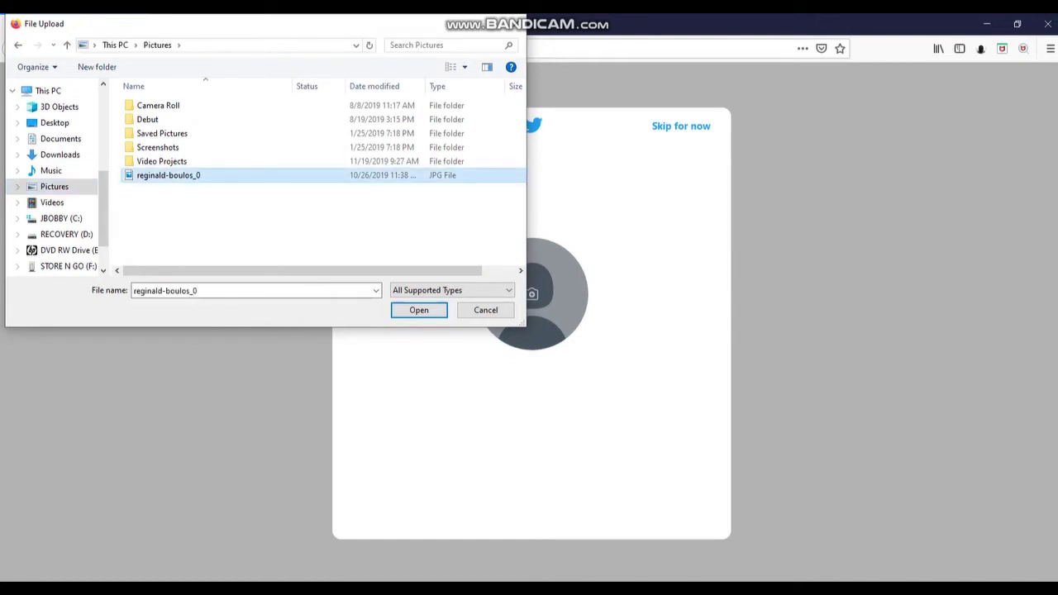
{"action": "left_click", "coordinate": [418, 310]}
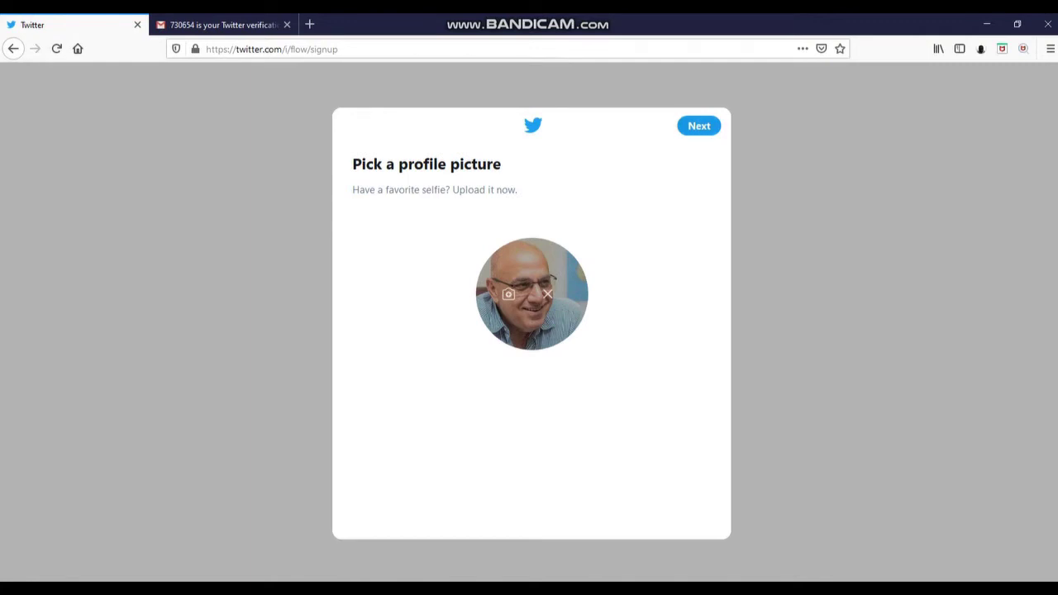
{"action": "left_click", "coordinate": [684, 126]}
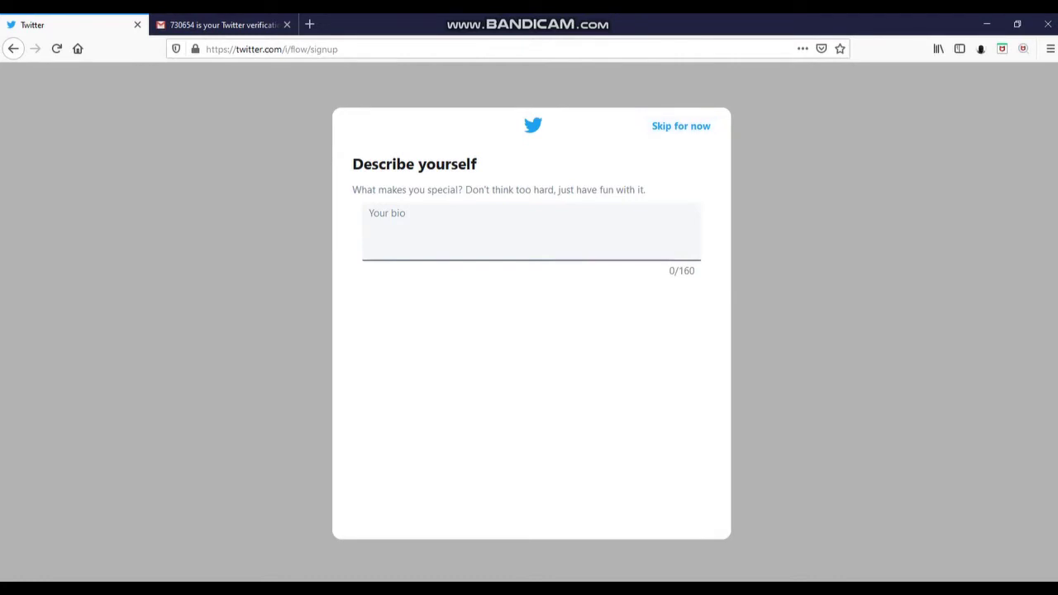
- Enter the bio "L'homme du moment", correcting the typos, and submit it
{"action": "left_click", "coordinate": [369, 229]}
{"action": "type", "text": "L"}
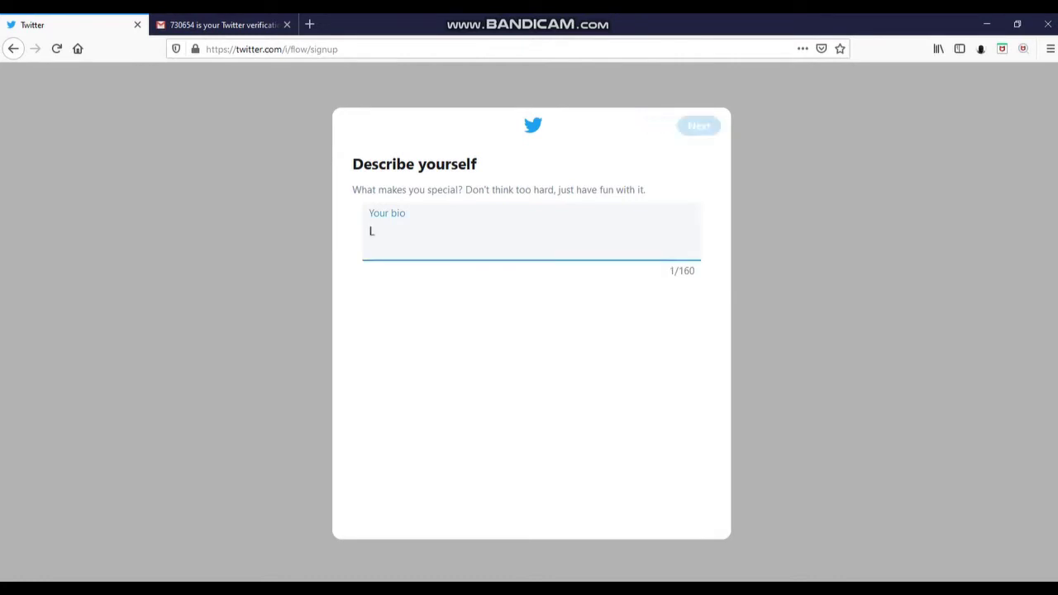
{"action": "type", "text": "'home"}
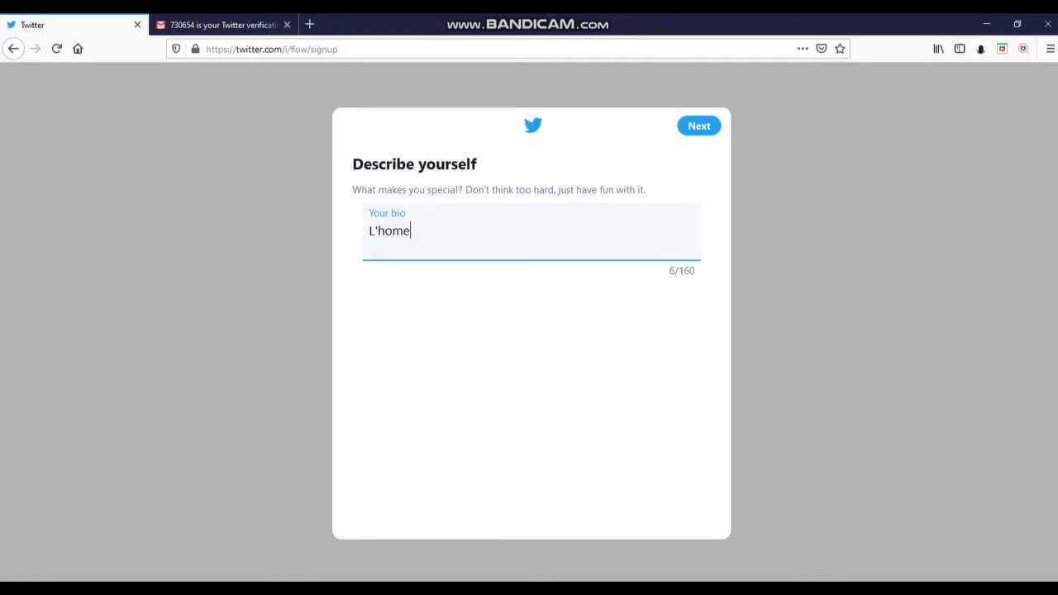
{"action": "key", "text": "BackSpace"}
{"action": "type", "text": "mmme"}
{"action": "key", "text": "BackSpace"}
{"action": "key", "text": "BackSpace"}
{"action": "key", "text": "BackSpace"}
{"action": "type", "text": "e du moment"}
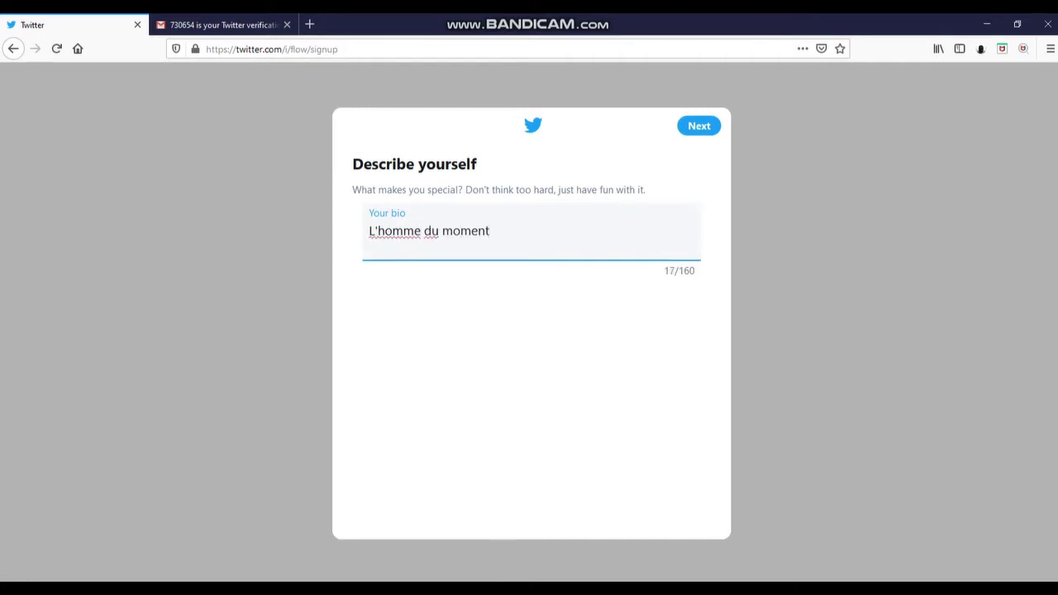
{"action": "key", "text": "Return"}
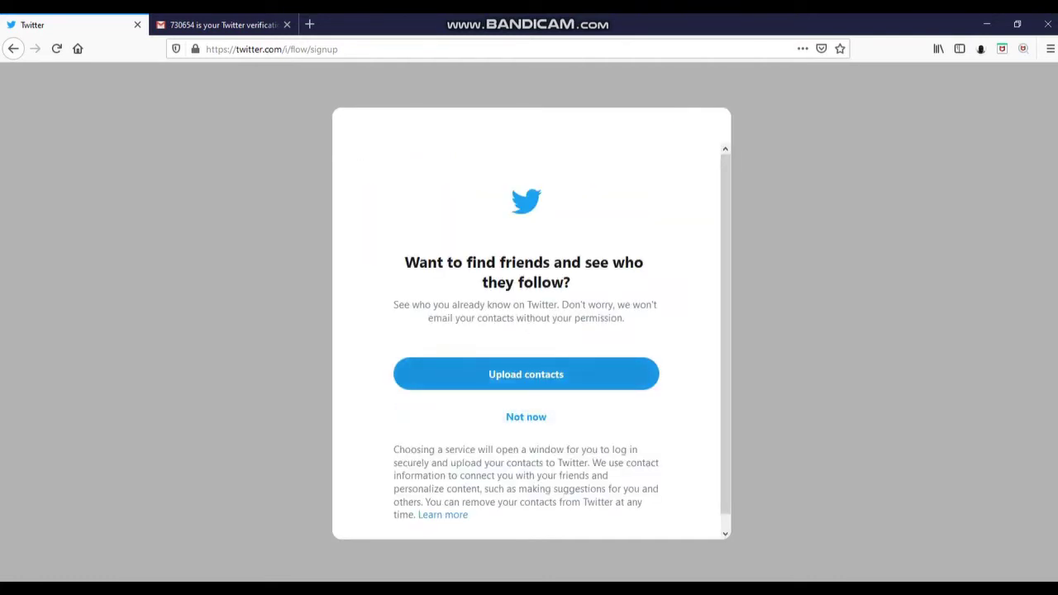
- Skip the contact upload and choose NBA, Soccer, Weather, Politics and Health as interests
{"action": "left_click", "coordinate": [525, 417]}
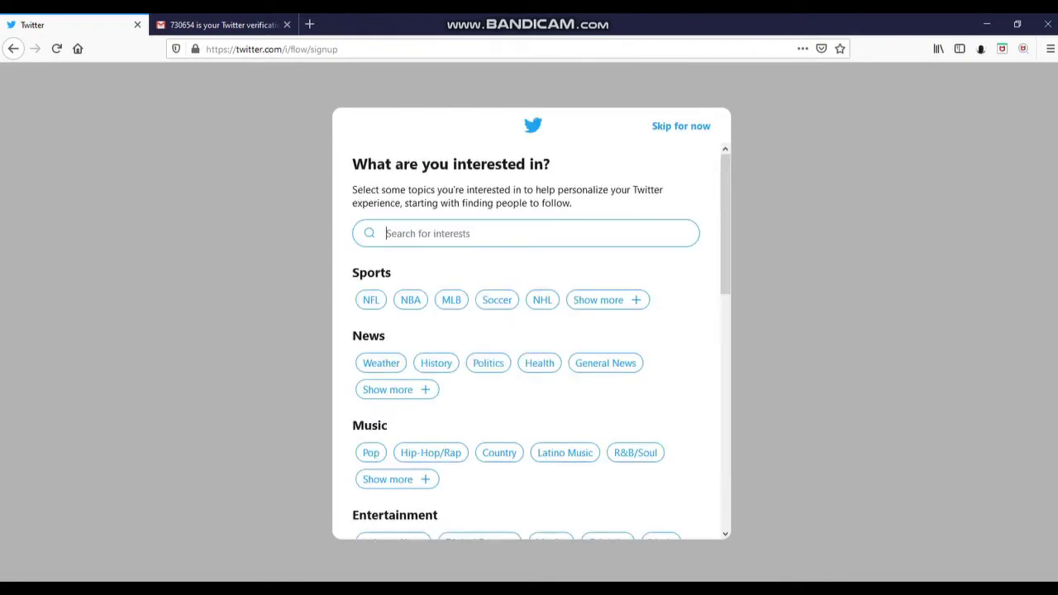
{"action": "left_click", "coordinate": [410, 299]}
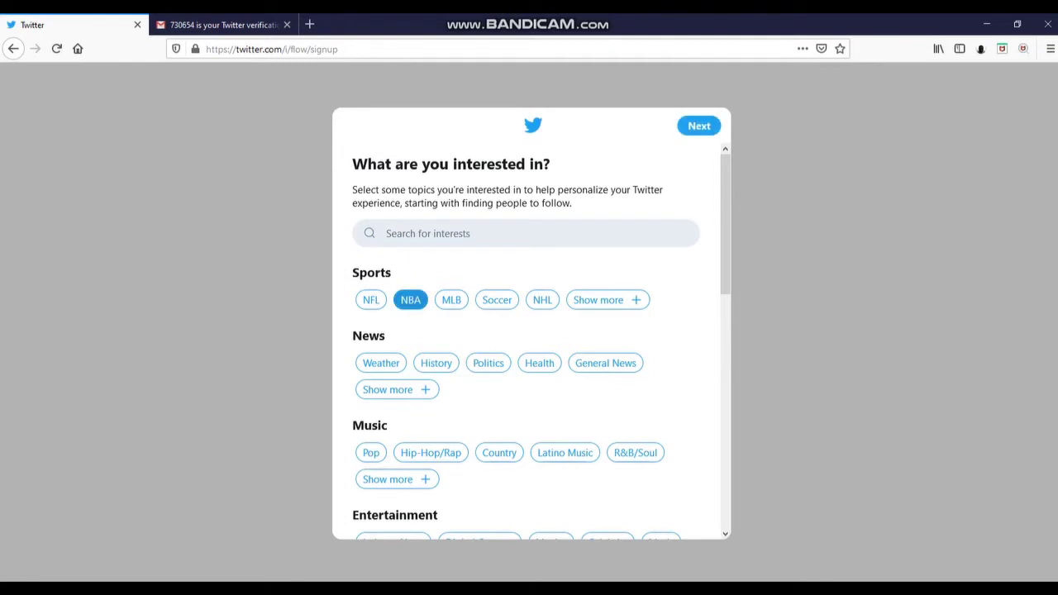
{"action": "left_click", "coordinate": [497, 299]}
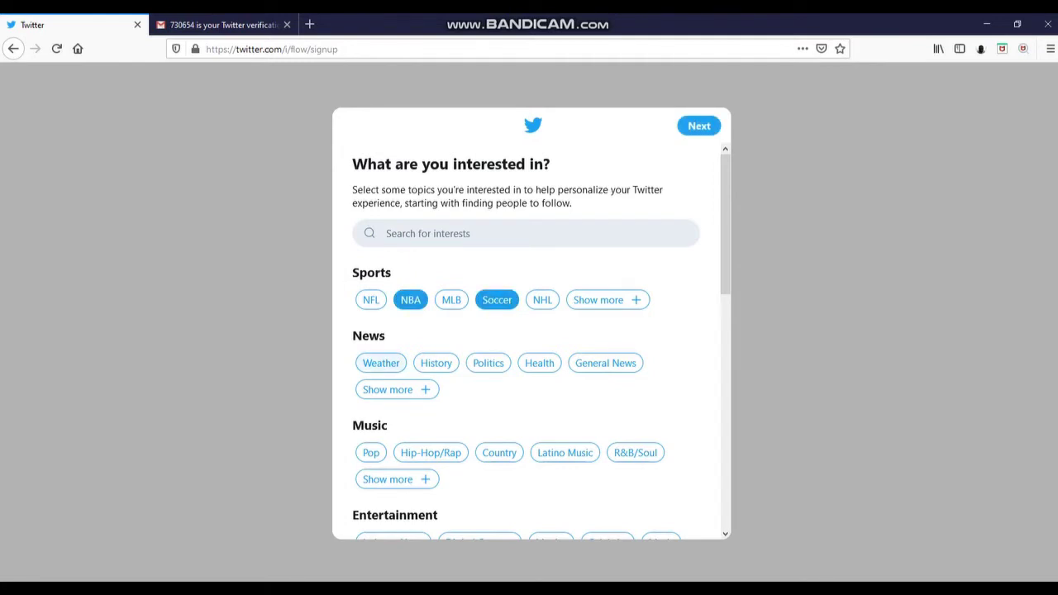
{"action": "left_click", "coordinate": [381, 363]}
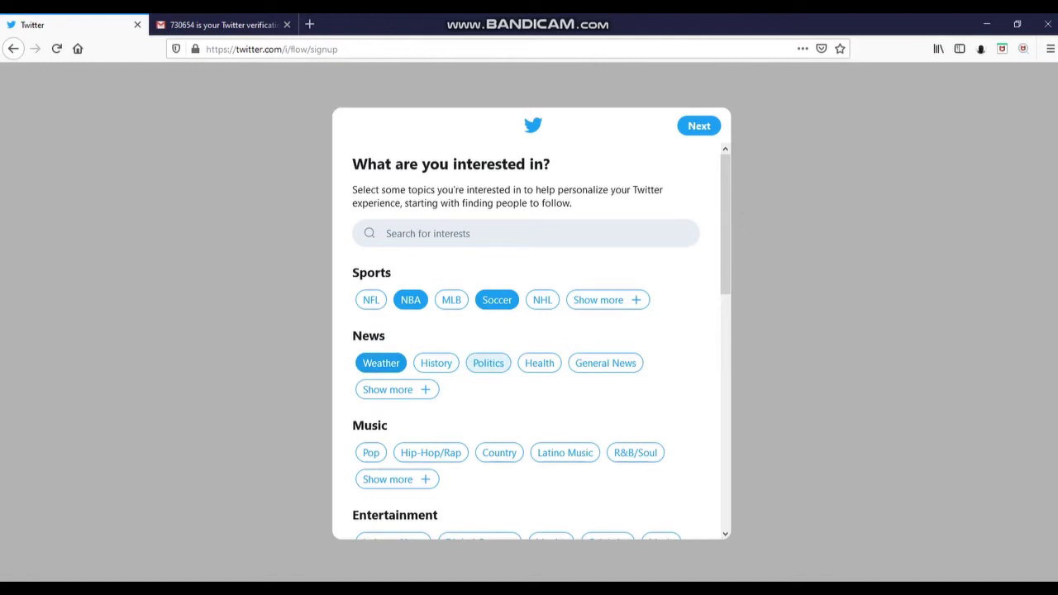
{"action": "left_click", "coordinate": [488, 363]}
{"action": "left_click", "coordinate": [539, 363]}
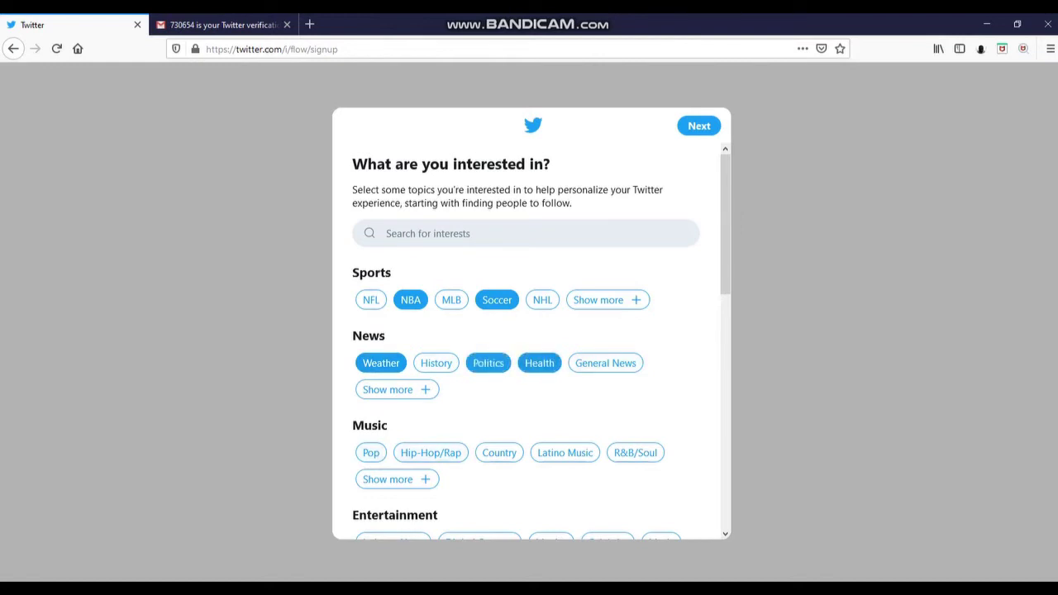
- Add the music interests Pop, Hip-Hop/Rap, Country, Latino Music and R&B/Soul
{"action": "left_click", "coordinate": [371, 452]}
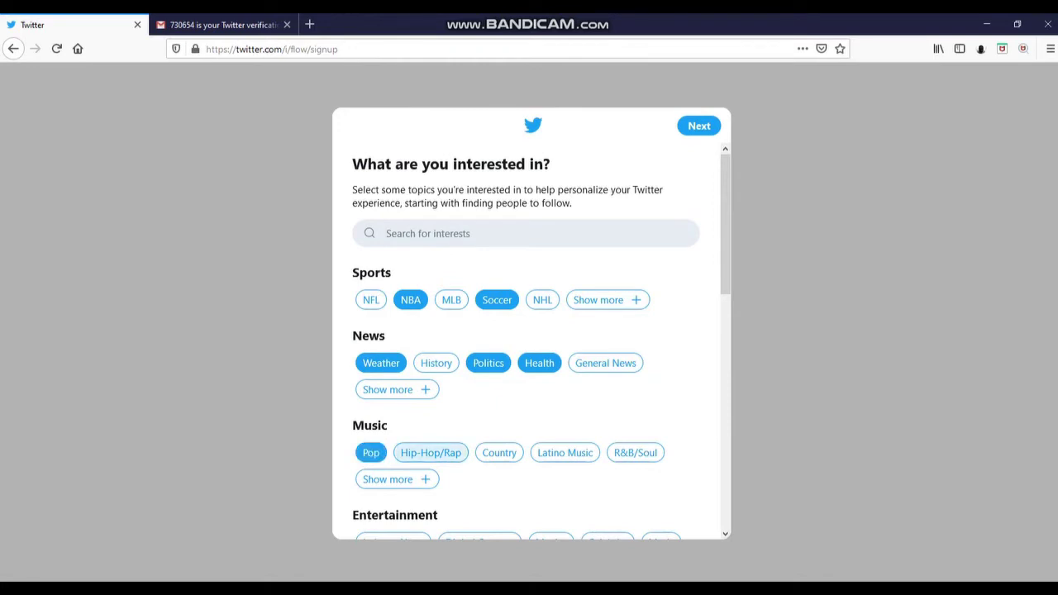
{"action": "left_click", "coordinate": [430, 452]}
{"action": "left_click", "coordinate": [500, 452]}
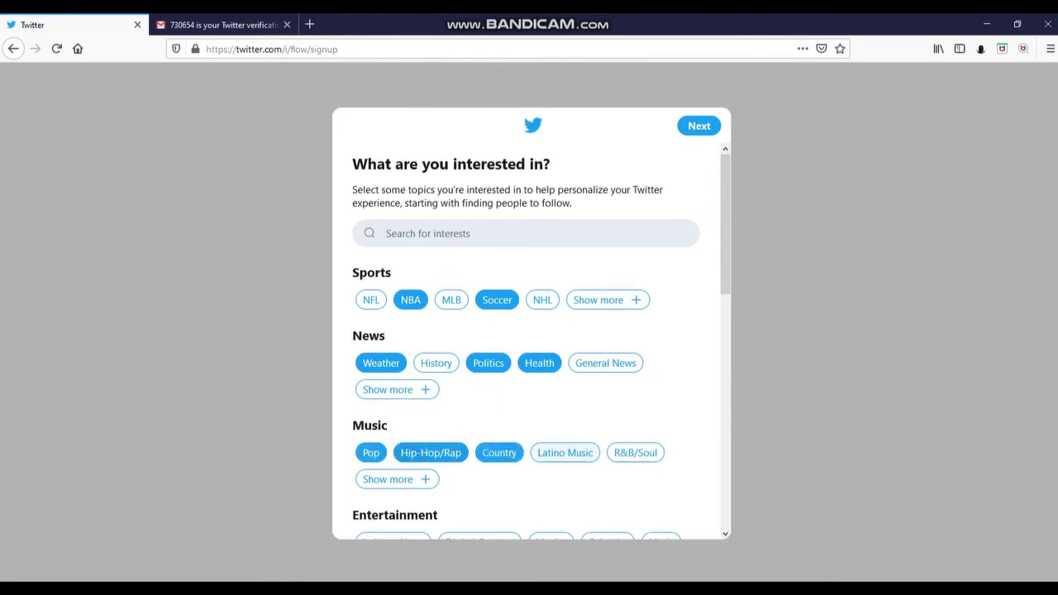
{"action": "left_click", "coordinate": [564, 452]}
{"action": "left_click", "coordinate": [635, 452]}
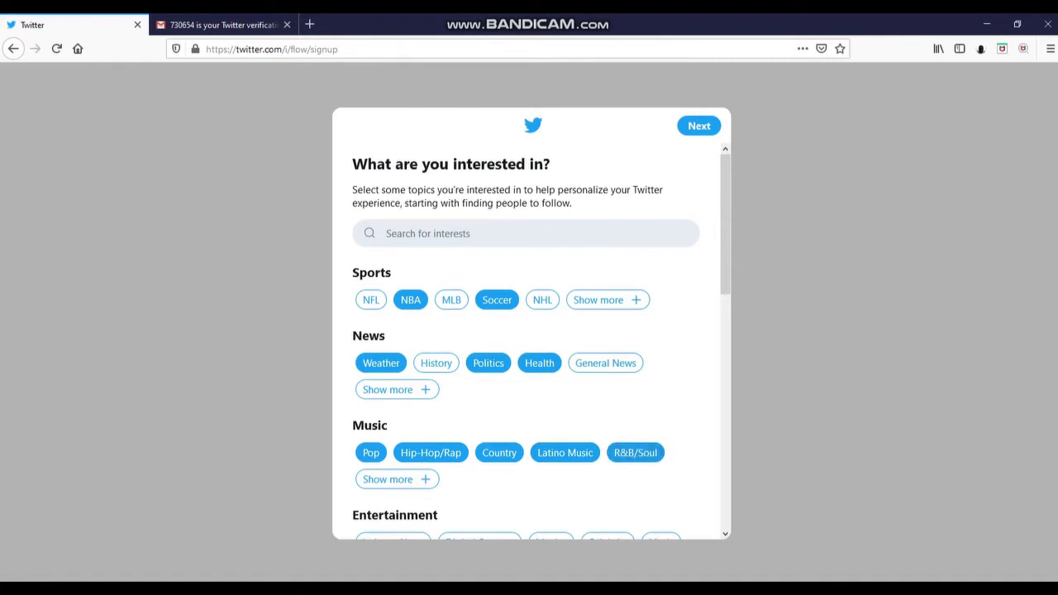
- Add Celebrity, Music and Fitness & Wellness to the interests
{"action": "scroll", "coordinate": [542, 343], "scroll_direction": "down", "scroll_amount": 6}
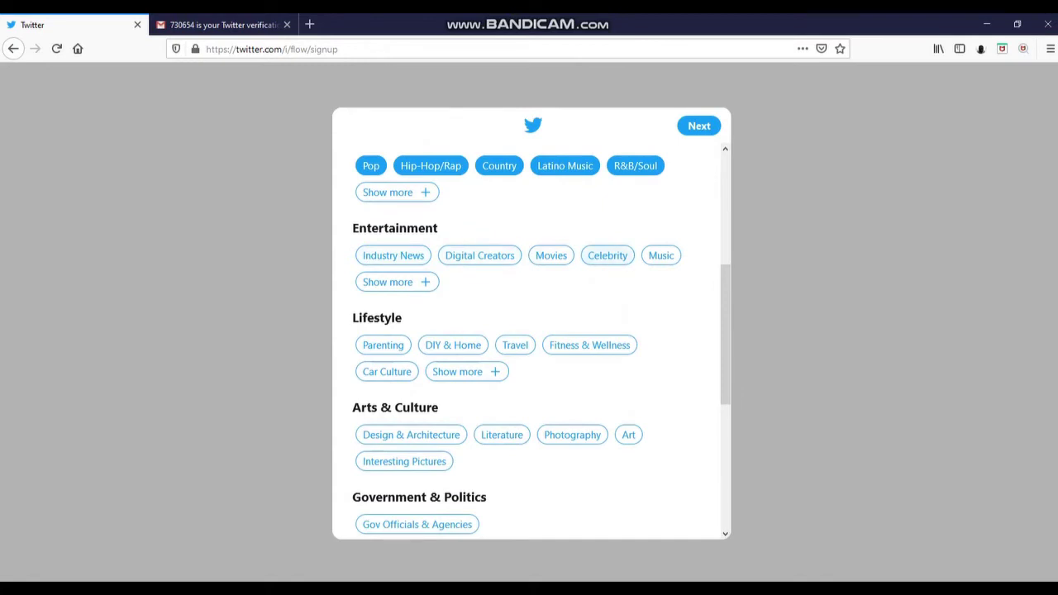
{"action": "left_click", "coordinate": [607, 255]}
{"action": "left_click", "coordinate": [661, 256]}
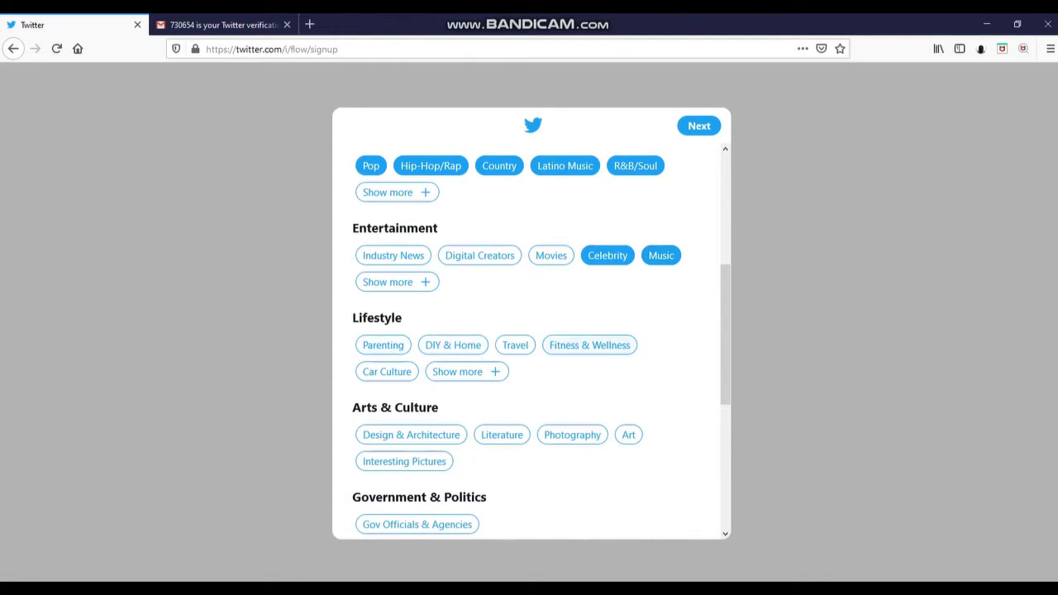
{"action": "left_click", "coordinate": [589, 344]}
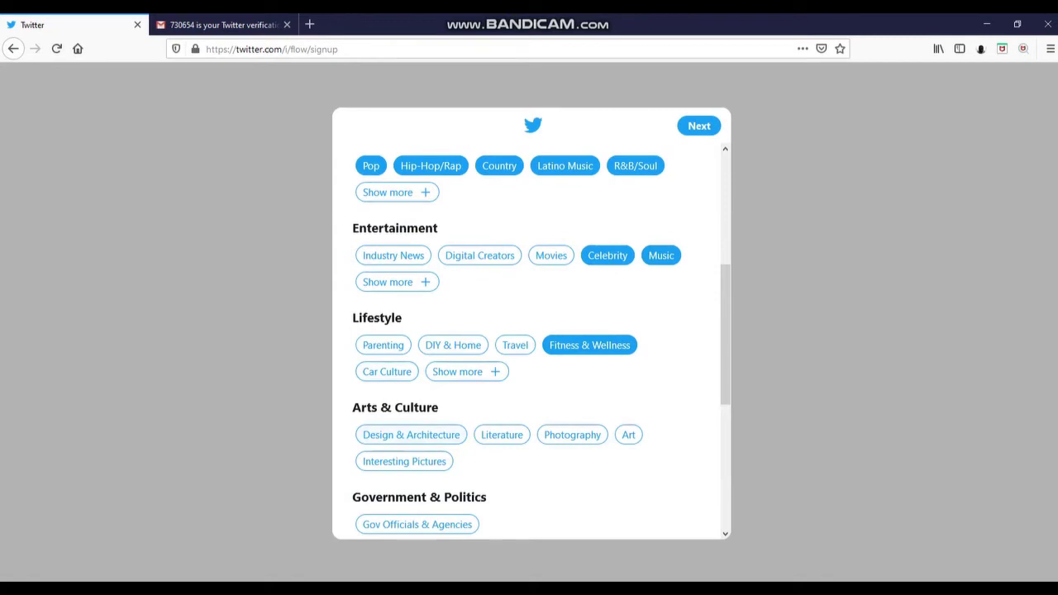
- Select Design & Architecture, Literature, Photography, Interesting Pictures, Art, and Games under Gaming
{"action": "left_click", "coordinate": [411, 435]}
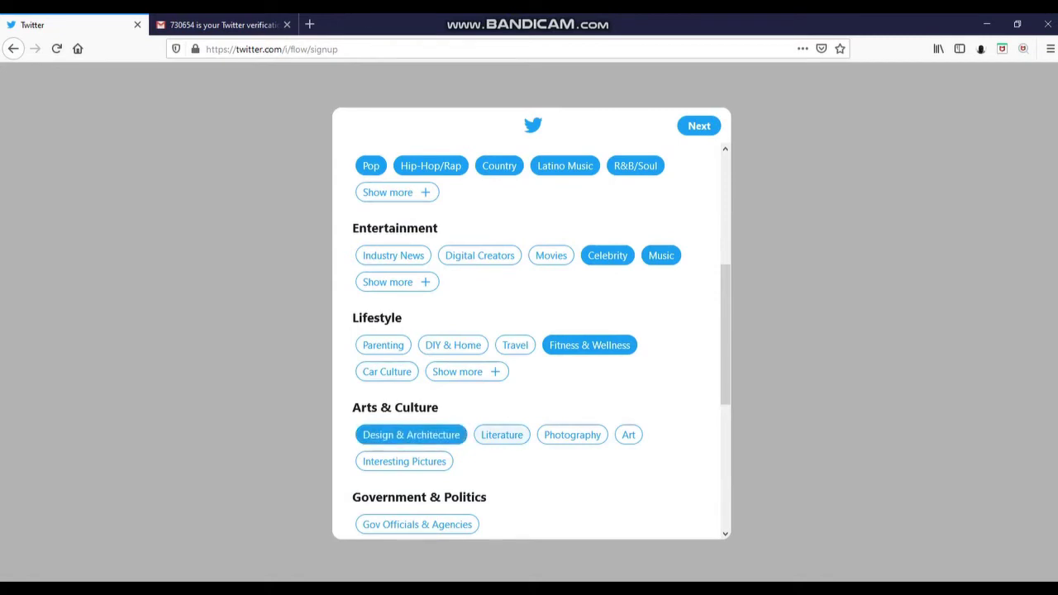
{"action": "left_click", "coordinate": [501, 435]}
{"action": "left_click", "coordinate": [572, 434]}
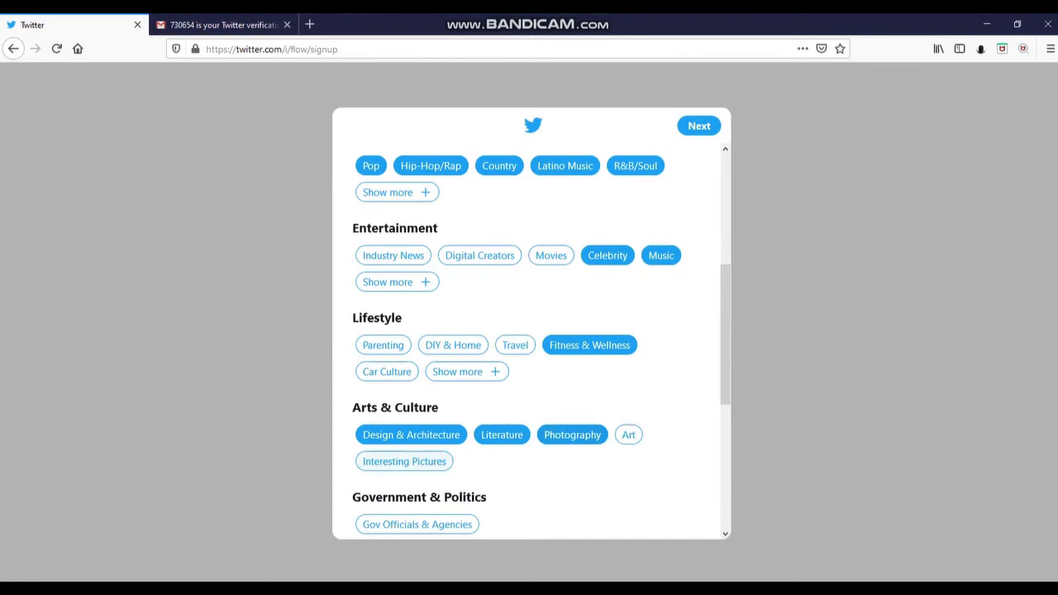
{"action": "left_click", "coordinate": [404, 461]}
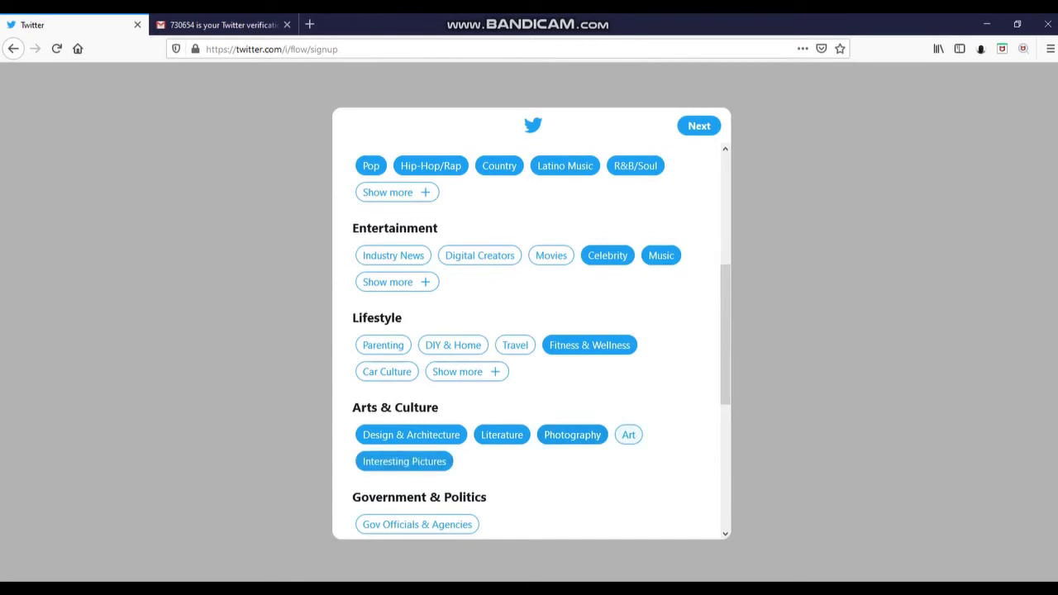
{"action": "left_click", "coordinate": [629, 435]}
{"action": "left_click_drag", "start_coordinate": [725, 335], "coordinate": [725, 443]}
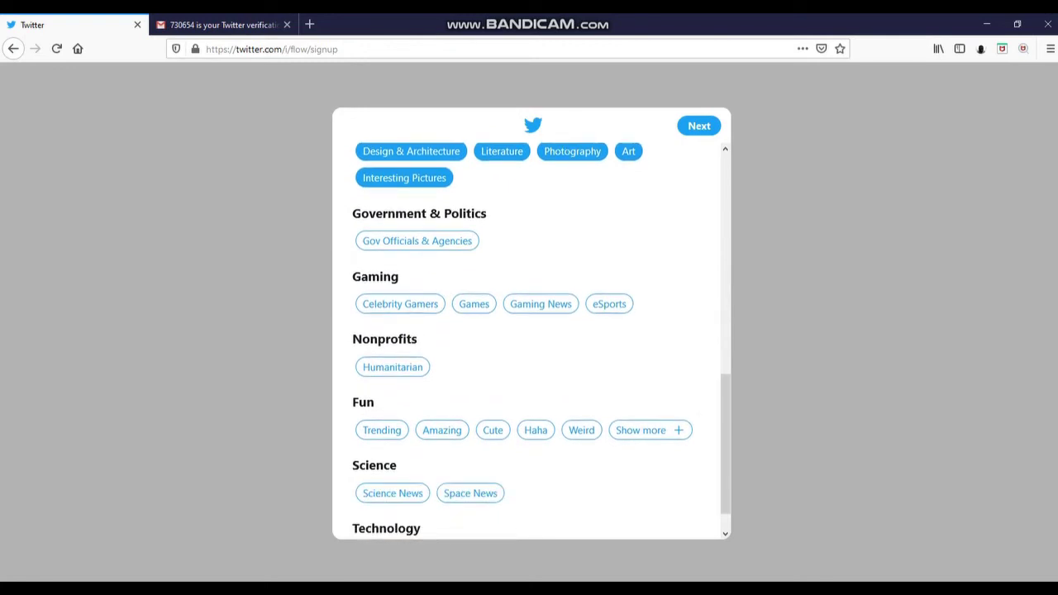
{"action": "left_click", "coordinate": [473, 304]}
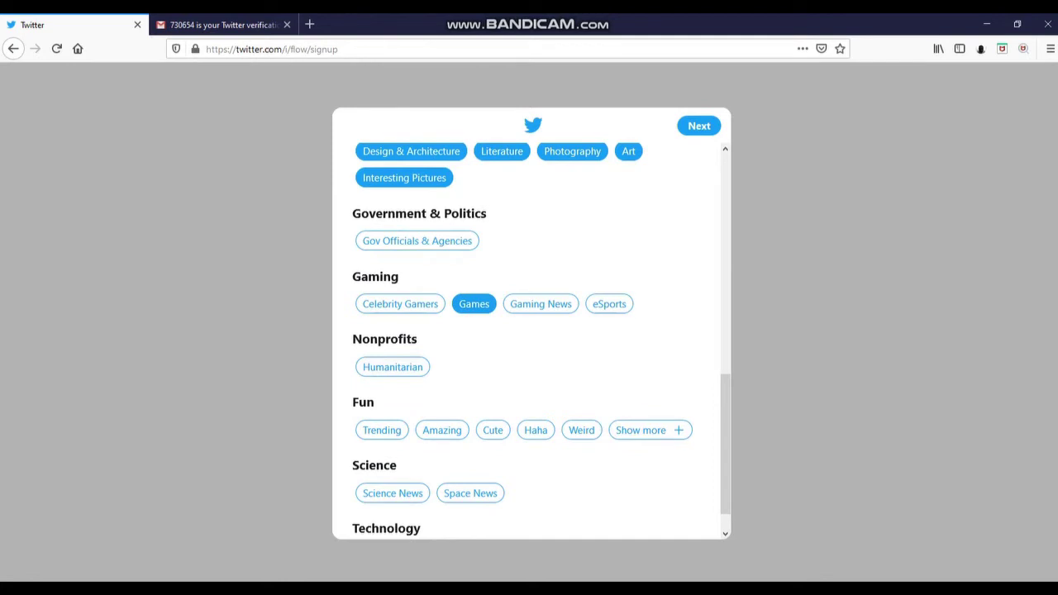
- Add Tech Professionals & Reporters, Science News, Space News, Trending and Humanitarian, then submit the interests
{"action": "scroll", "coordinate": [529, 339], "scroll_direction": "down", "scroll_amount": 1}
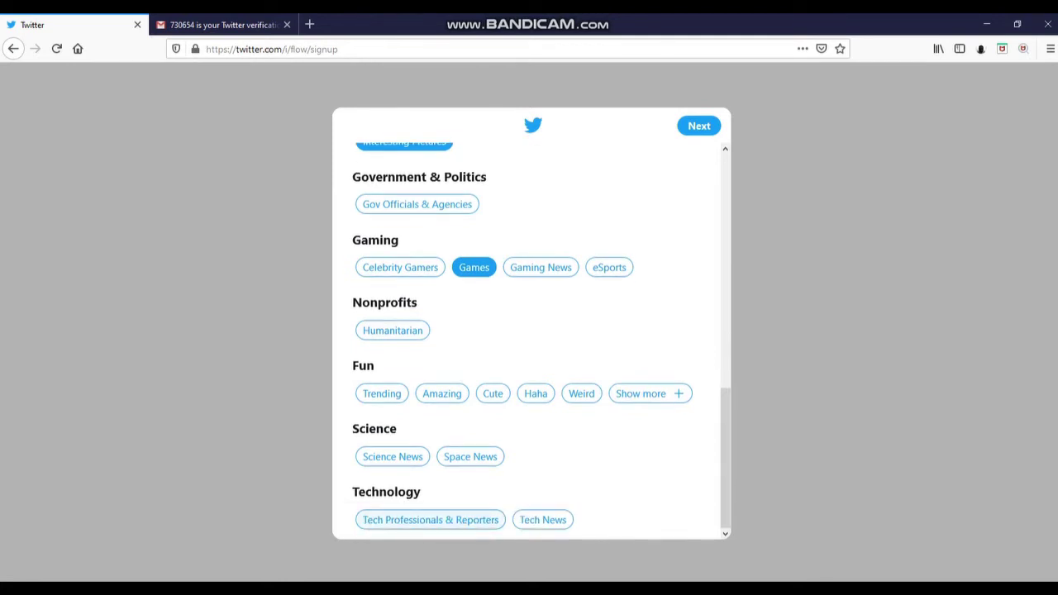
{"action": "left_click", "coordinate": [431, 519]}
{"action": "left_click", "coordinate": [393, 456]}
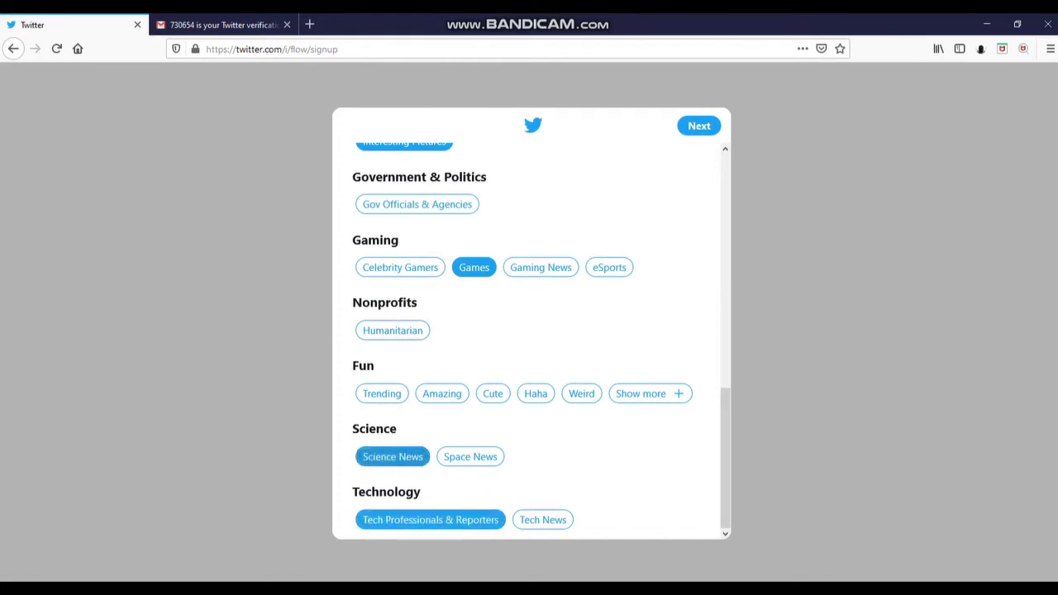
{"action": "left_click", "coordinate": [471, 457]}
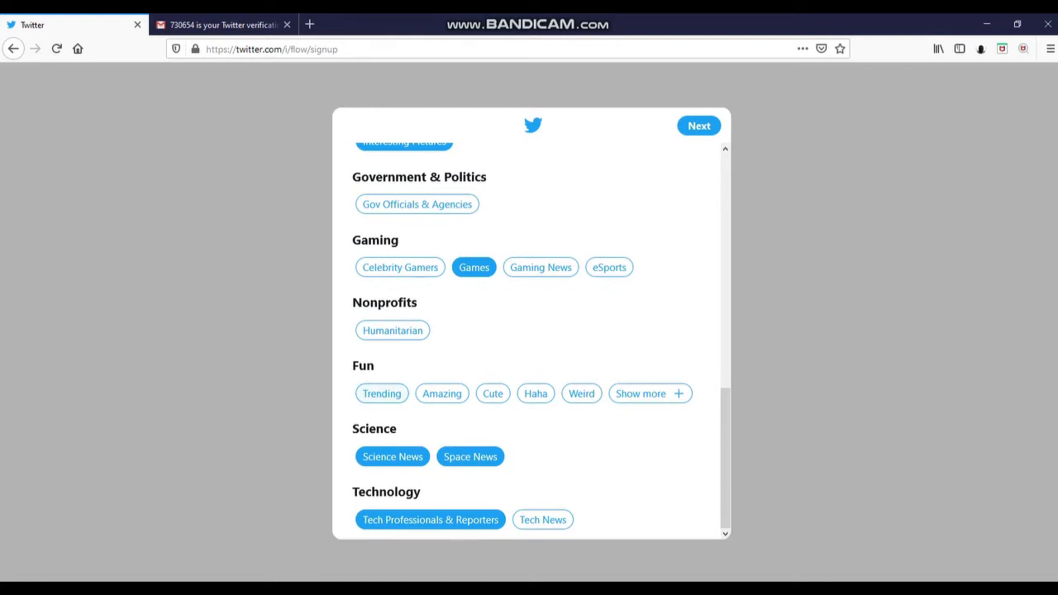
{"action": "left_click", "coordinate": [381, 393]}
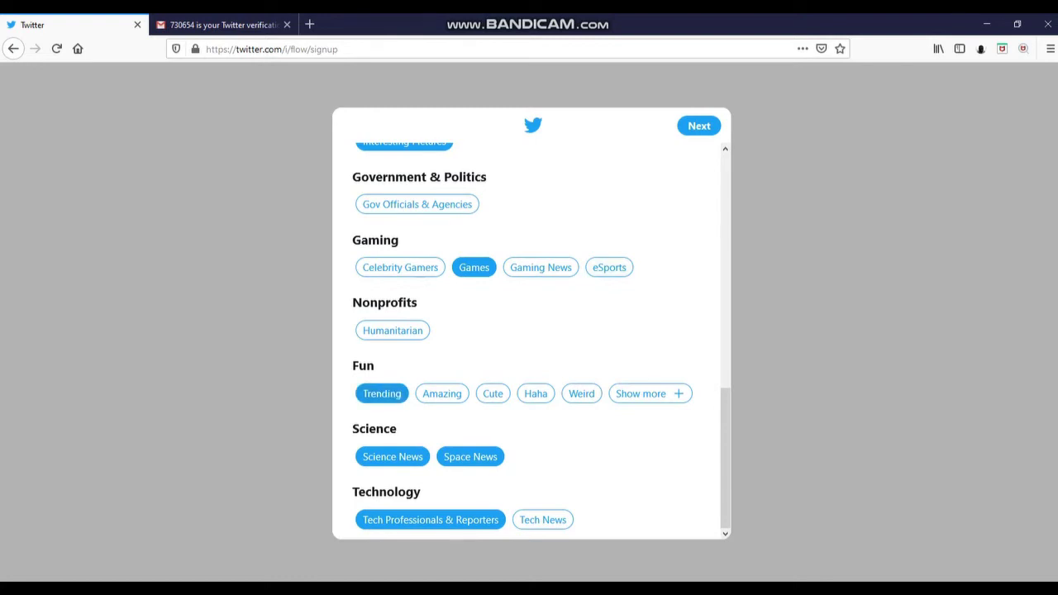
{"action": "left_click", "coordinate": [392, 331]}
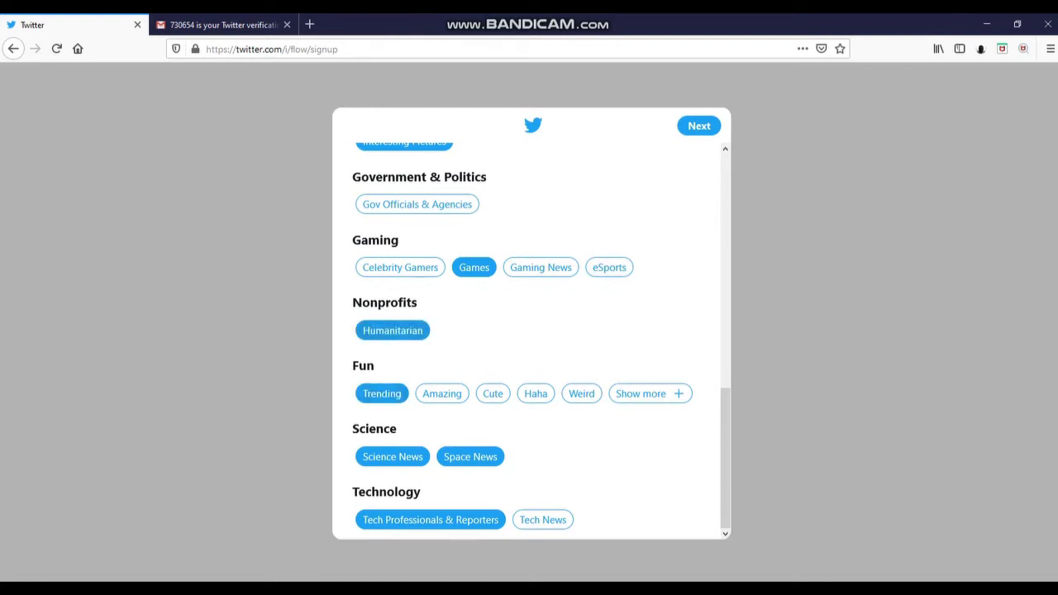
{"action": "scroll", "coordinate": [532, 339], "scroll_direction": "up", "scroll_amount": 10}
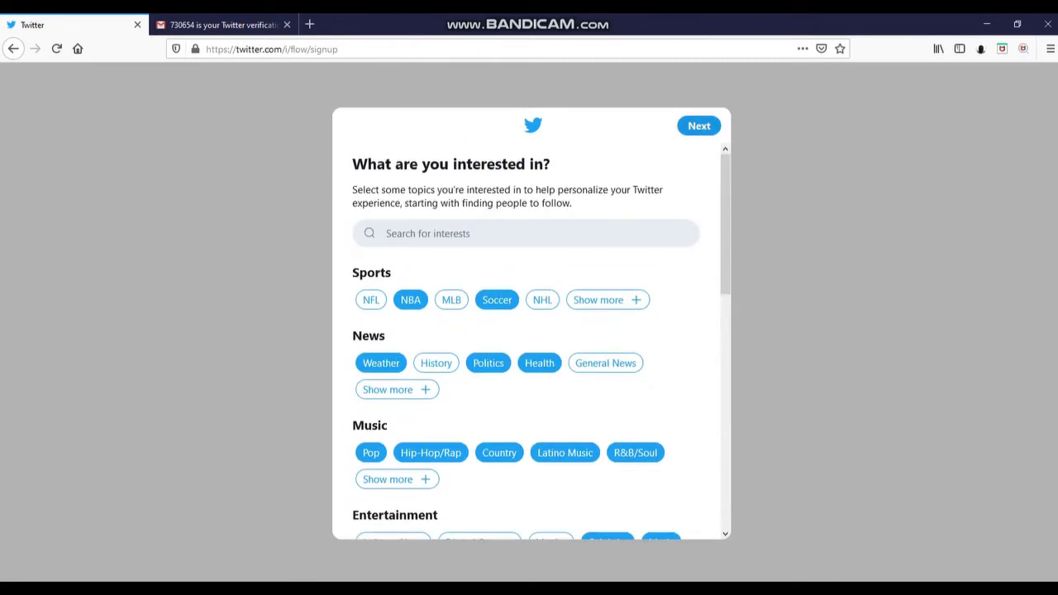
{"action": "left_click", "coordinate": [698, 125]}
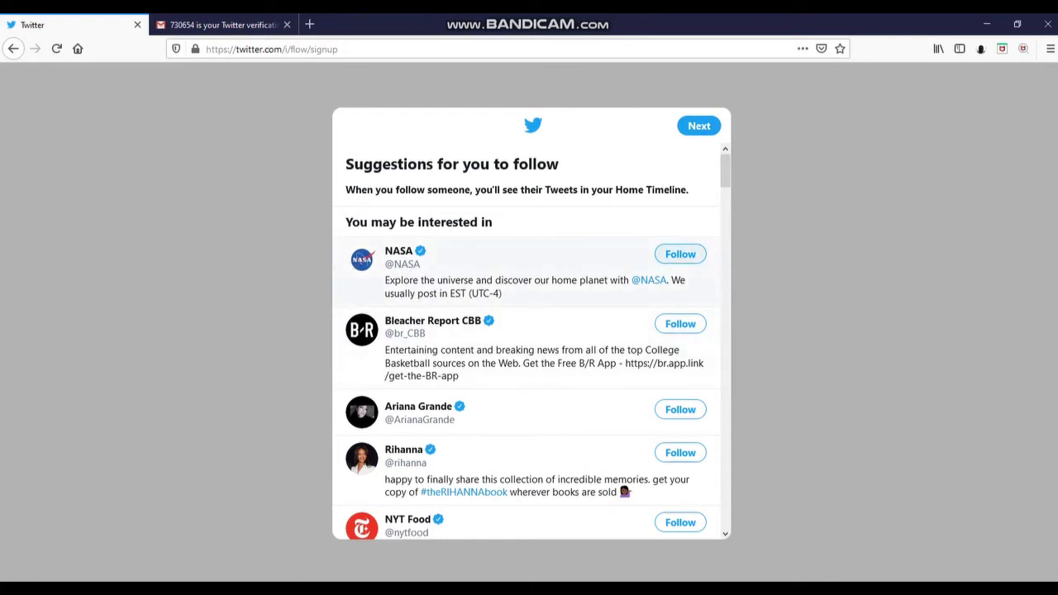
- Follow NASA, Bleacher Report CBB, Ariana Grande, Rihanna and NYT Food, and confirm the five follows
{"action": "left_click", "coordinate": [680, 254]}
{"action": "left_click", "coordinate": [680, 323]}
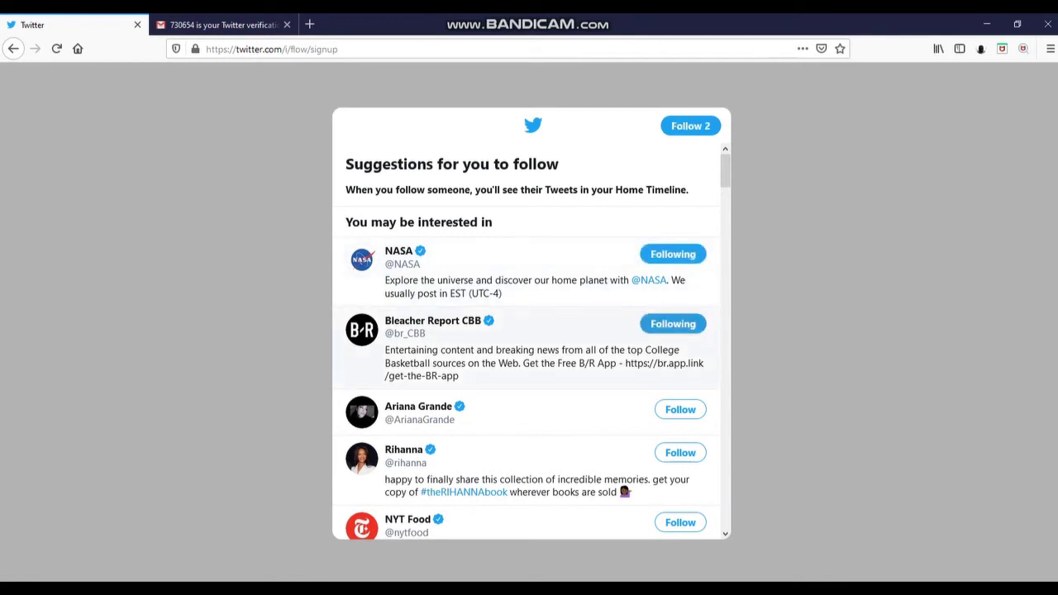
{"action": "left_click", "coordinate": [680, 410]}
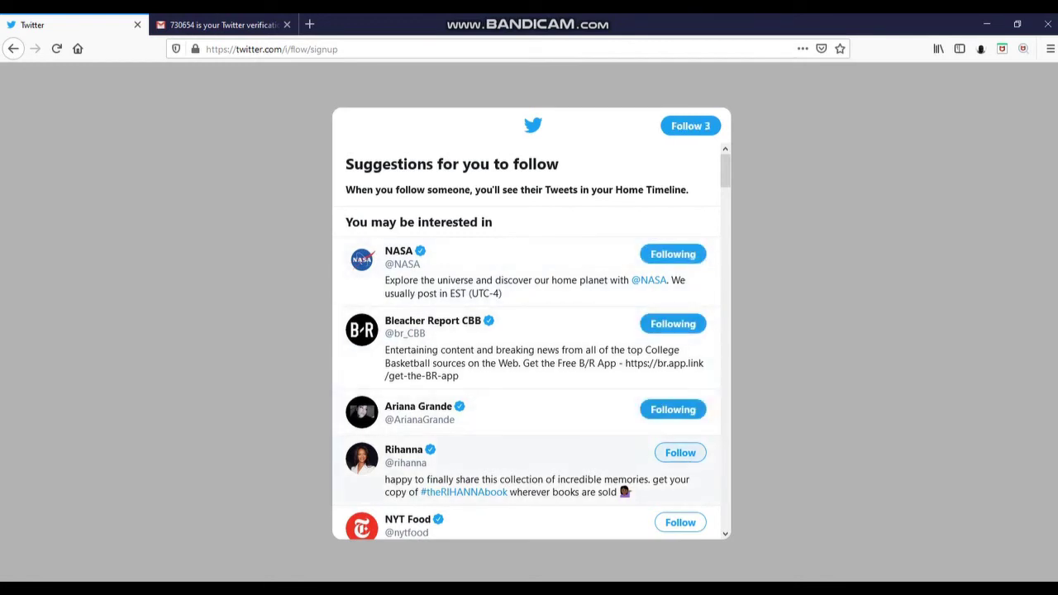
{"action": "left_click", "coordinate": [681, 452]}
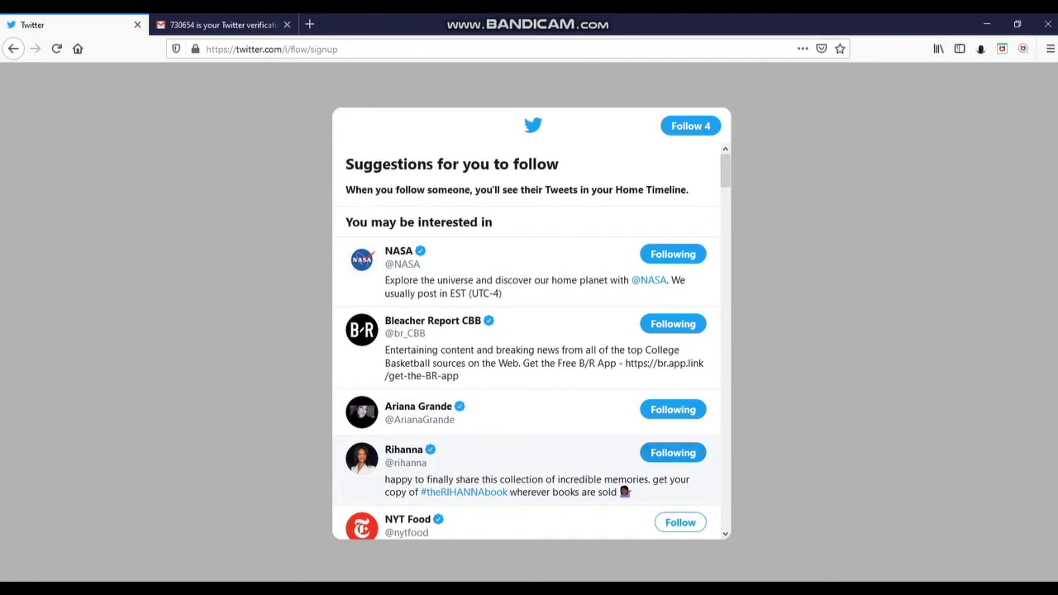
{"action": "left_click", "coordinate": [681, 522]}
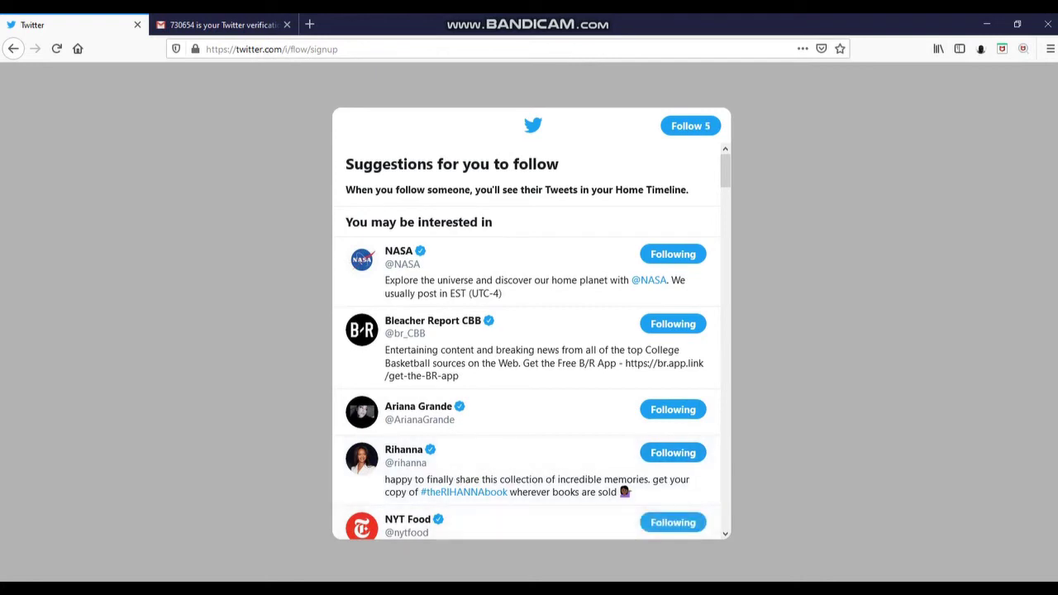
{"action": "left_click", "coordinate": [690, 126]}
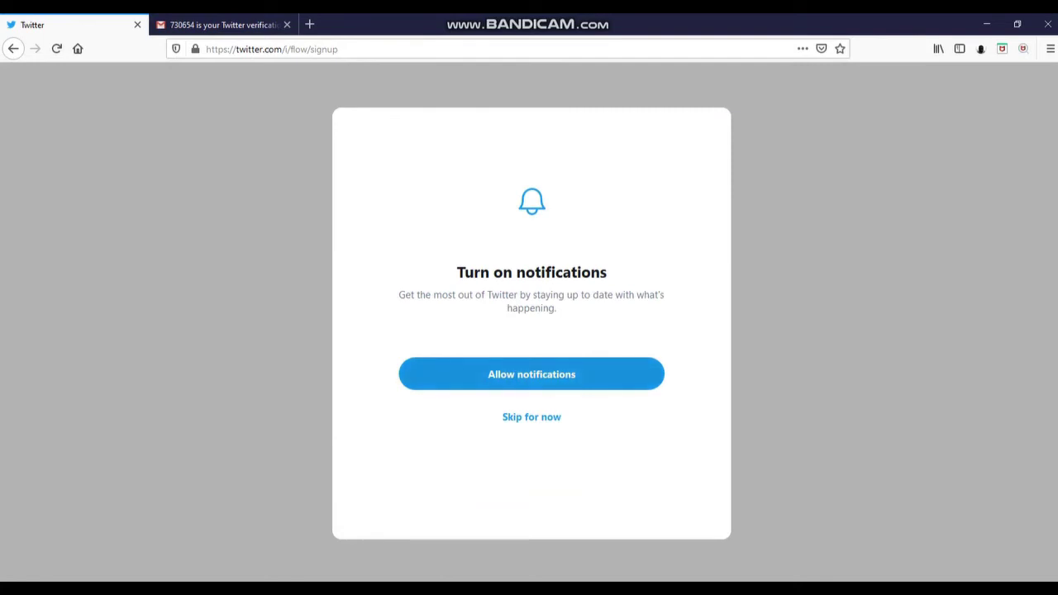
- Allow twitter.com to send notifications, accepting both Twitter's and Firefox's prompts
{"action": "left_click", "coordinate": [532, 374]}
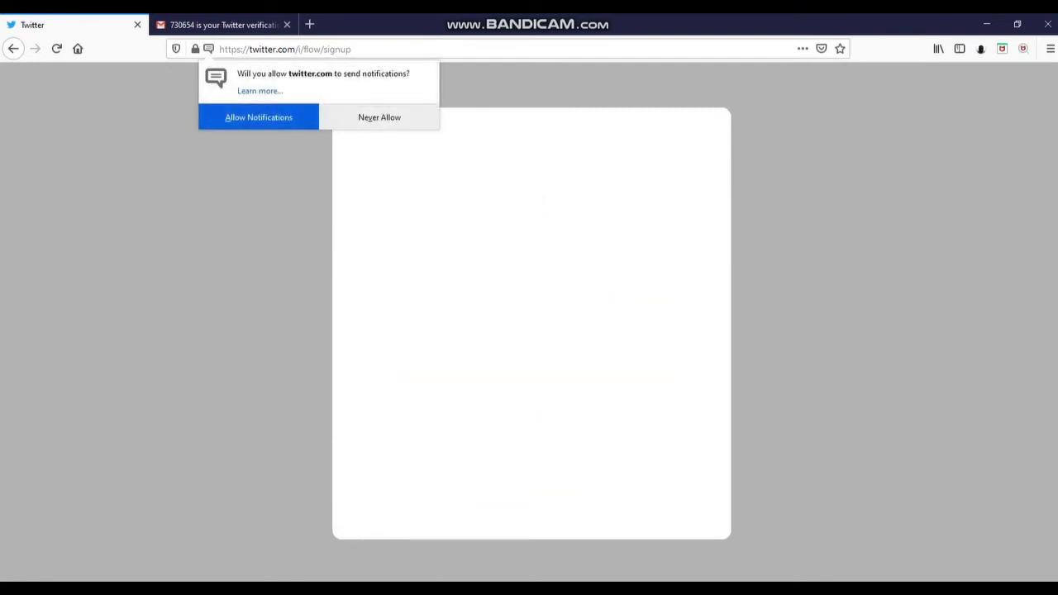
{"action": "left_click", "coordinate": [259, 117]}
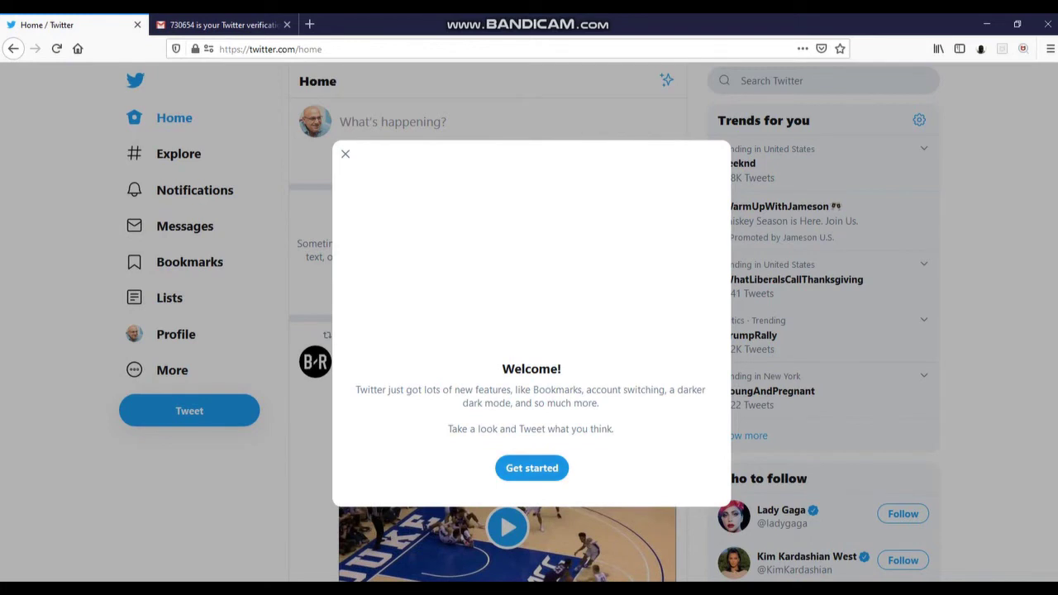
- Dismiss the Welcome and customize-your-view dialogs, keeping the default display settings
{"action": "left_click", "coordinate": [532, 468]}
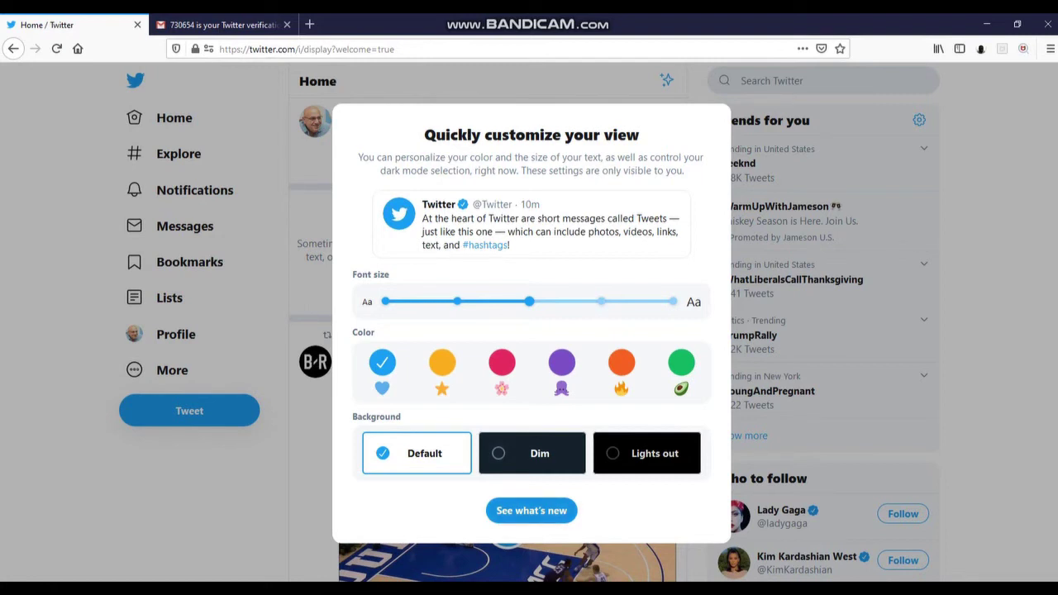
{"action": "left_click", "coordinate": [532, 510]}
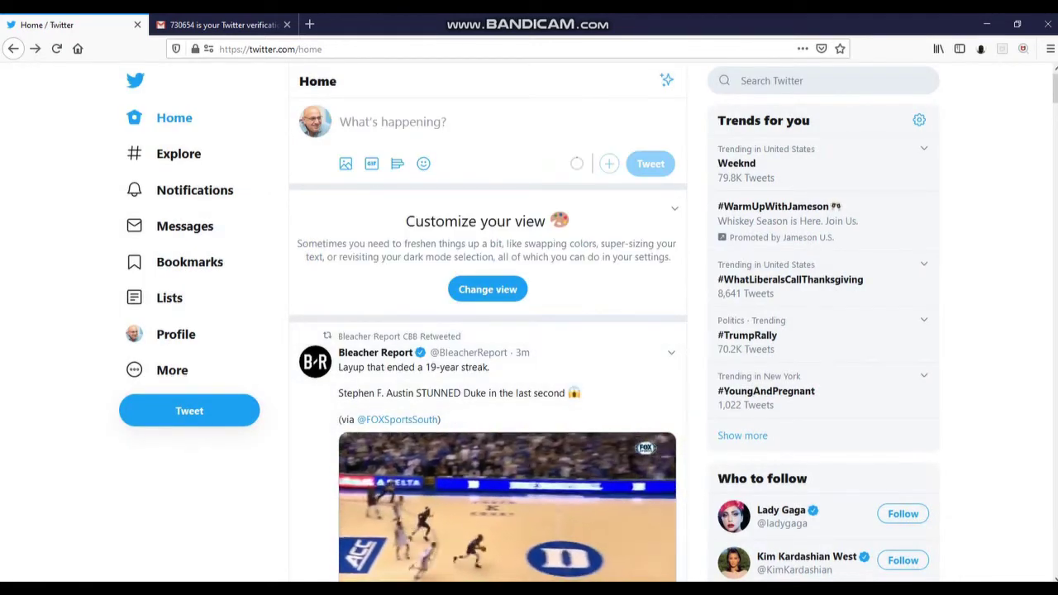
{"action": "left_click", "coordinate": [488, 290]}
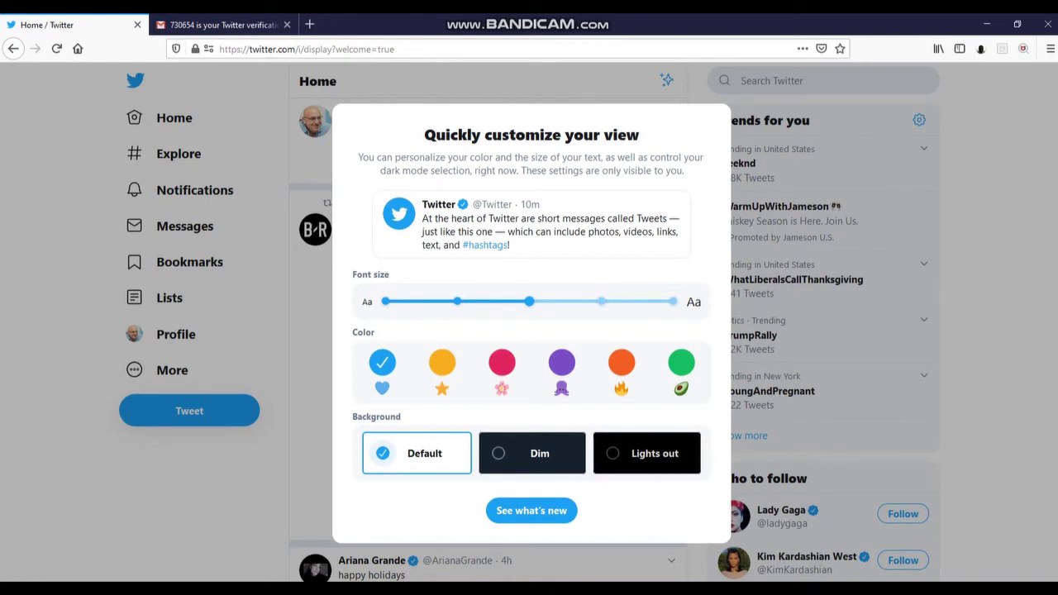
{"action": "left_click", "coordinate": [531, 510]}
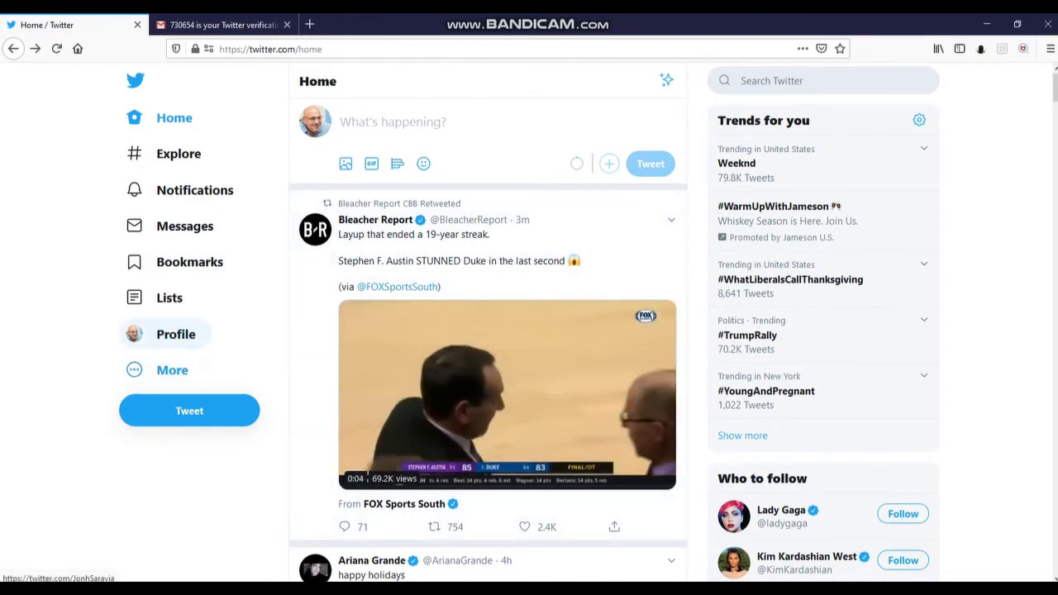
- Post the tweet "Hi Guys" and view it on the account's profile page
{"action": "left_click", "coordinate": [341, 121]}
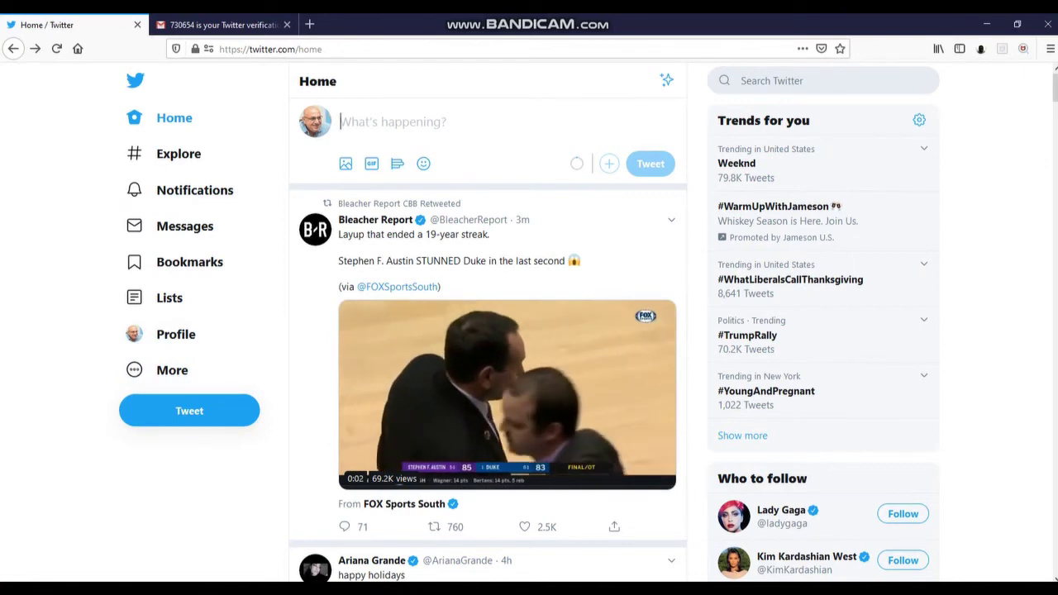
{"action": "type", "text": "Hi"}
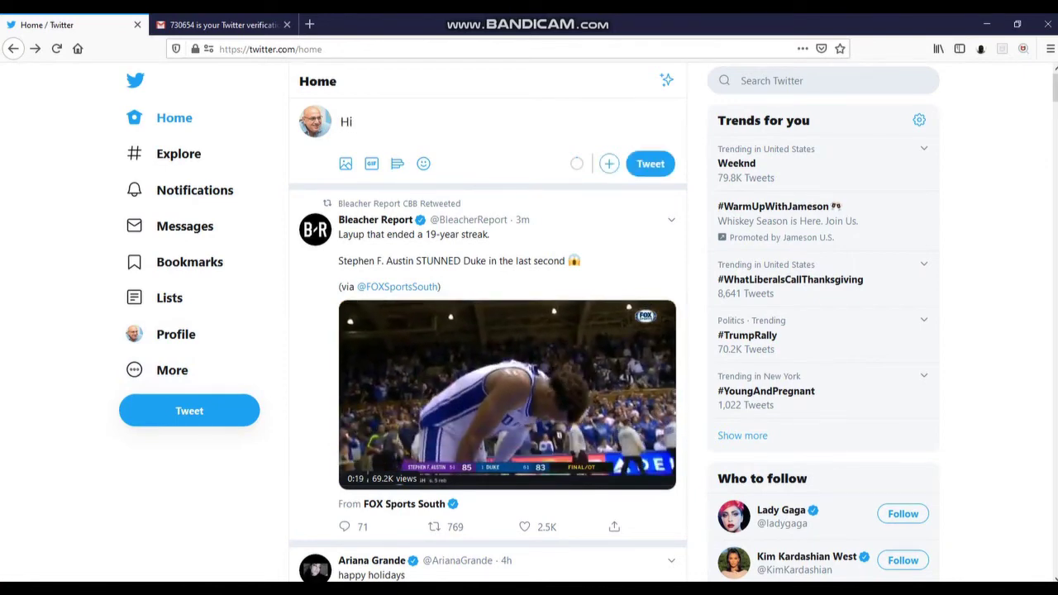
{"action": "type", "text": " Guys"}
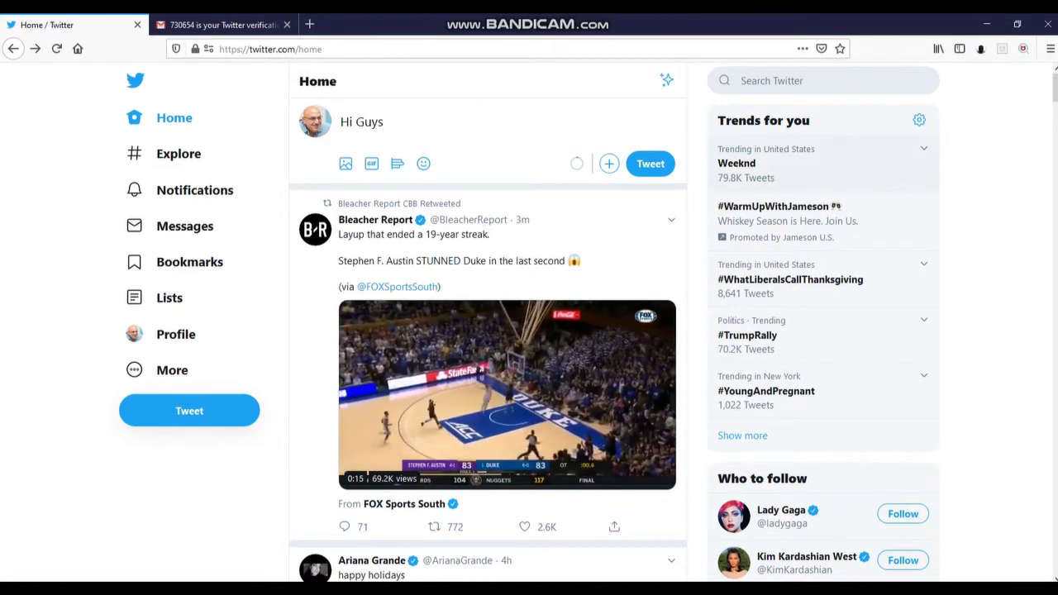
{"action": "left_click", "coordinate": [651, 163]}
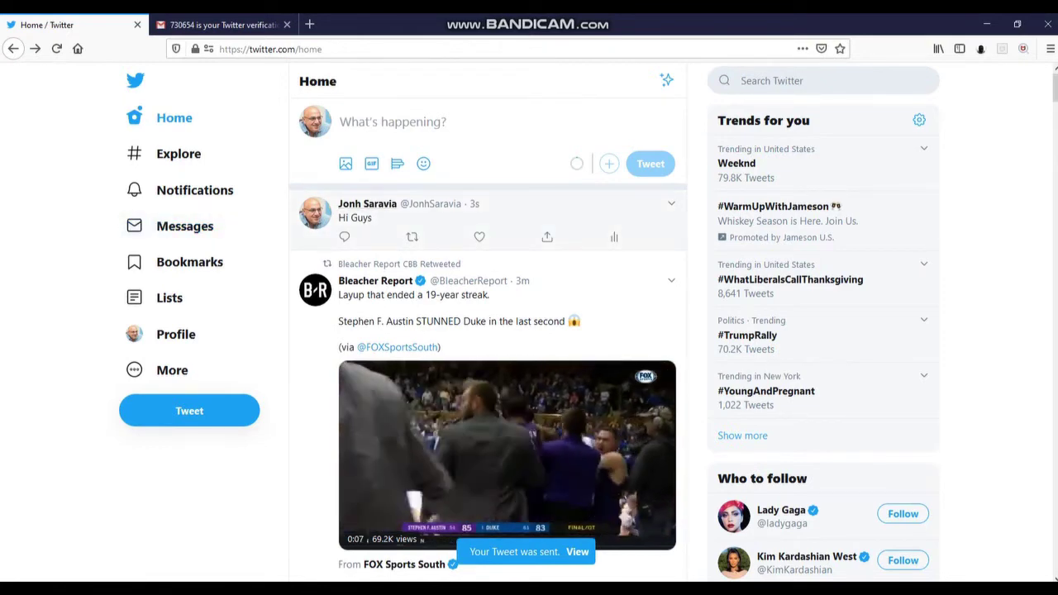
{"action": "left_click", "coordinate": [169, 334]}
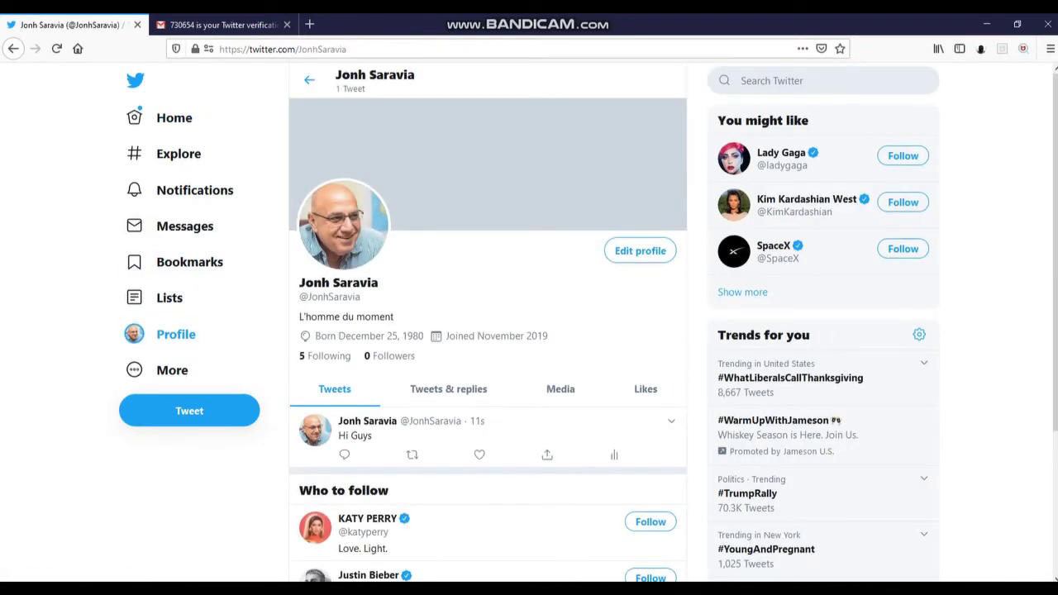
- Save the profile without changes, skipping a new photo, and go back to Home
{"action": "left_click", "coordinate": [640, 250]}
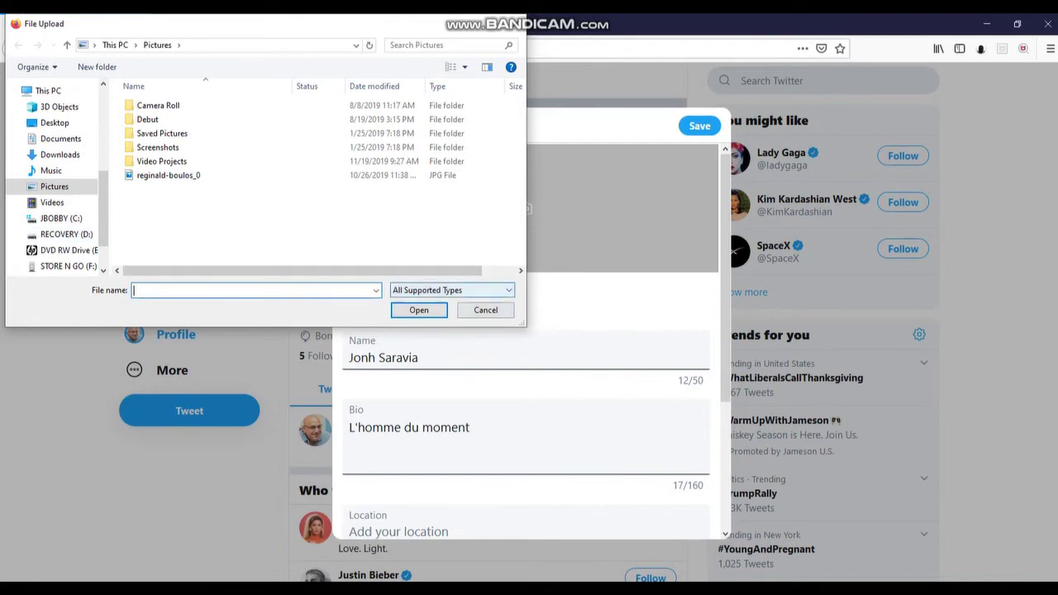
{"action": "left_click", "coordinate": [486, 310]}
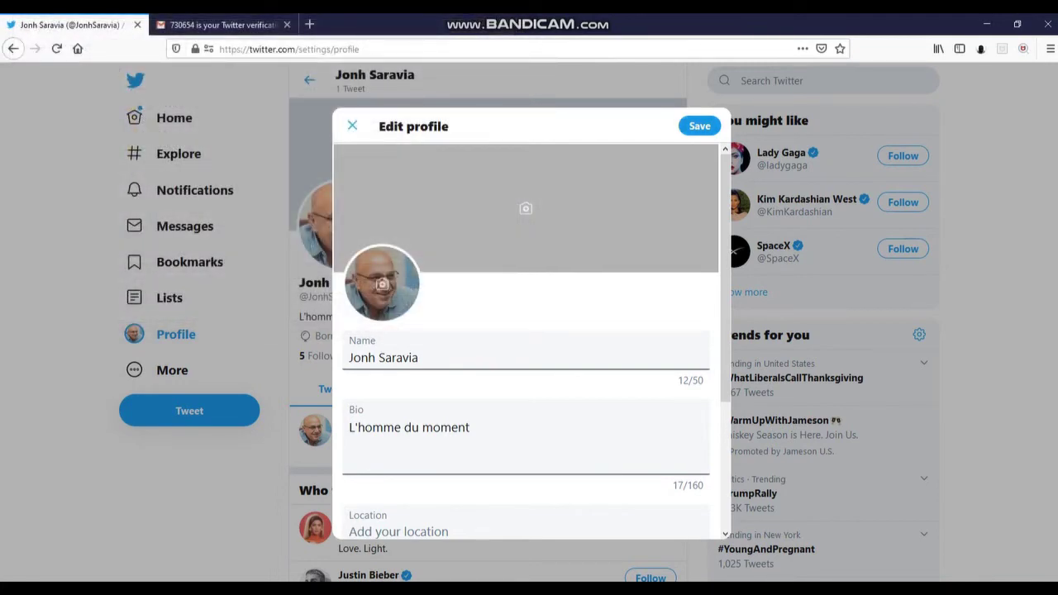
{"action": "left_click", "coordinate": [699, 126]}
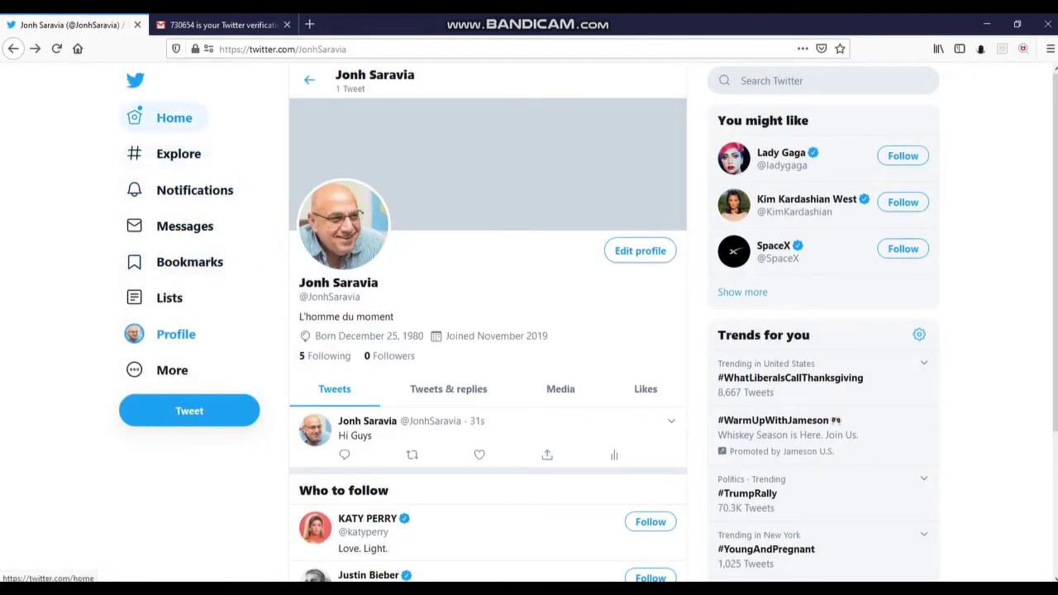
{"action": "left_click", "coordinate": [169, 118]}
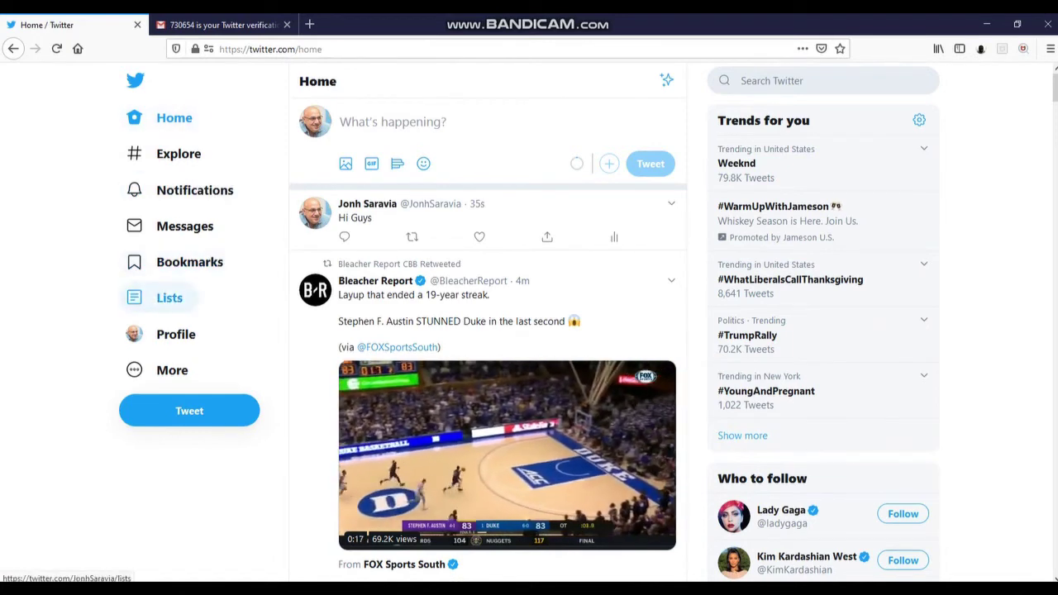
- Look over the Settings and privacy pages, then view the empty Messages inbox
{"action": "left_click", "coordinate": [157, 370]}
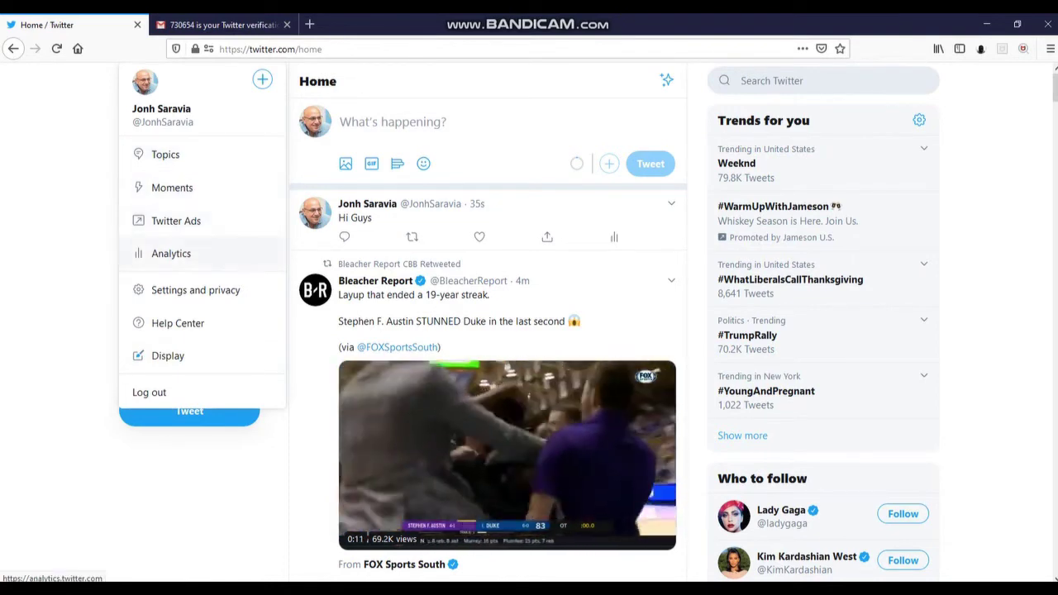
{"action": "left_click", "coordinate": [190, 289]}
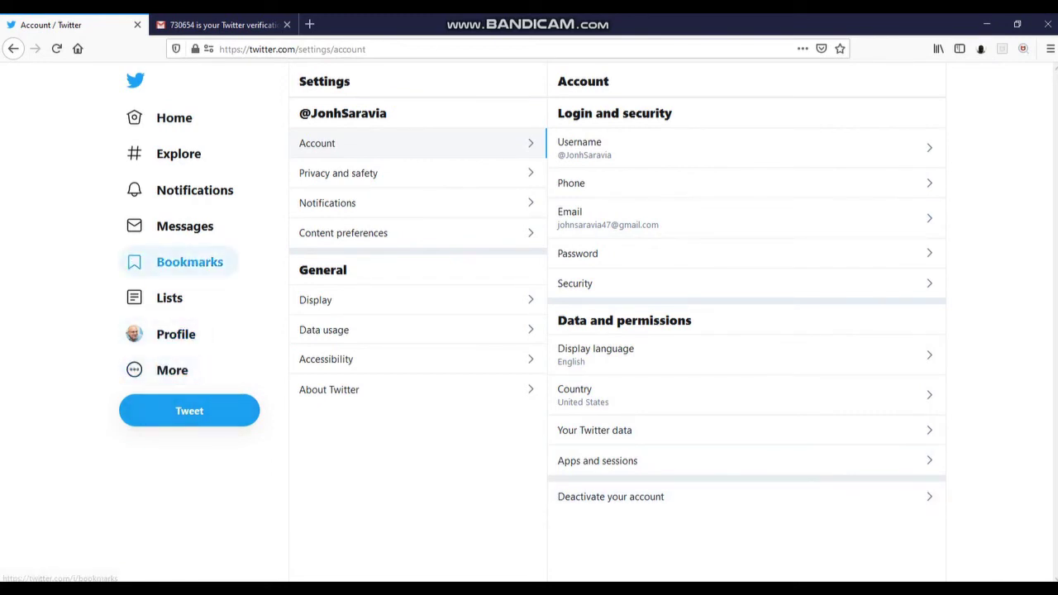
{"action": "left_click", "coordinate": [182, 225]}
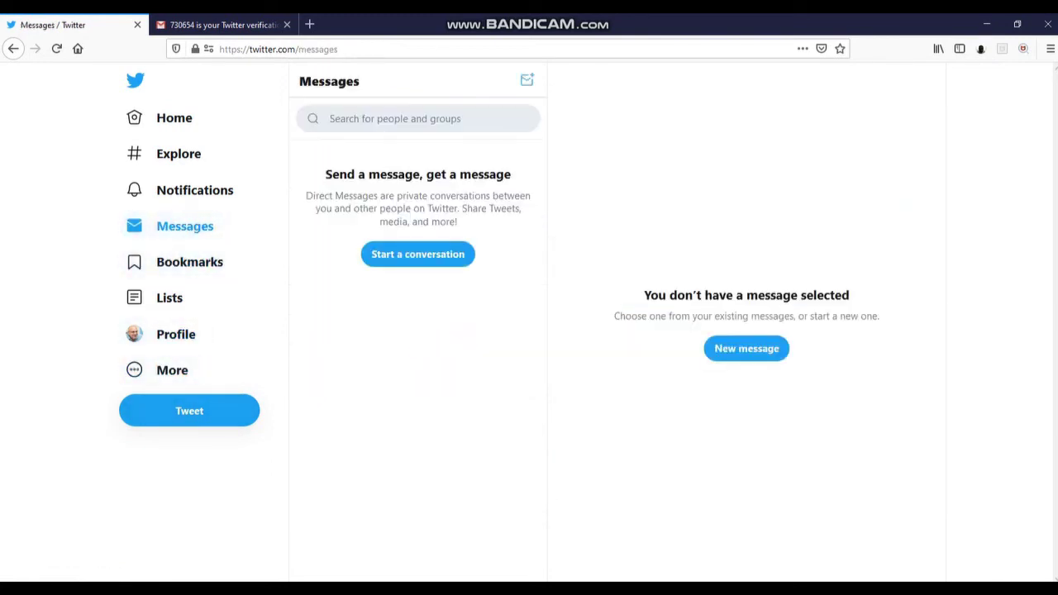
- Start a new direct message, search for a name, cancel it, and go to Explore
{"action": "left_click", "coordinate": [418, 254]}
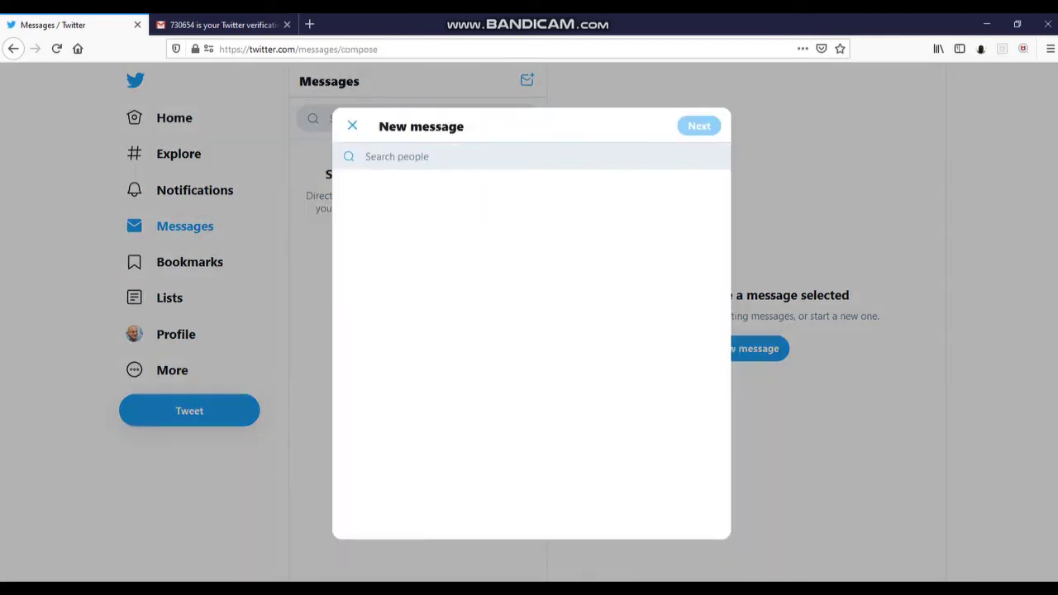
{"action": "type", "text": "Jordi"}
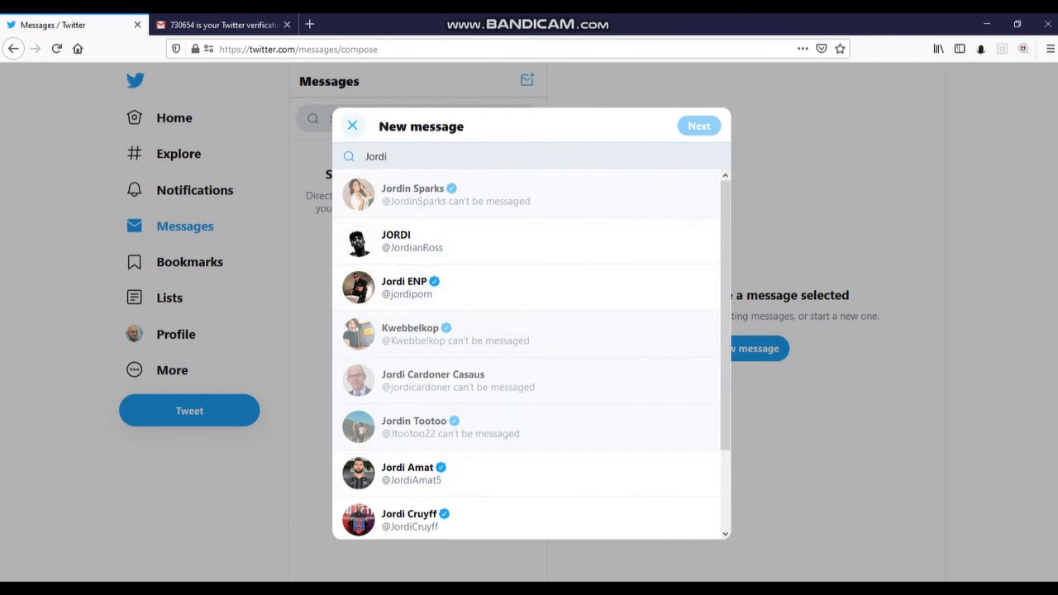
{"action": "left_click", "coordinate": [353, 126]}
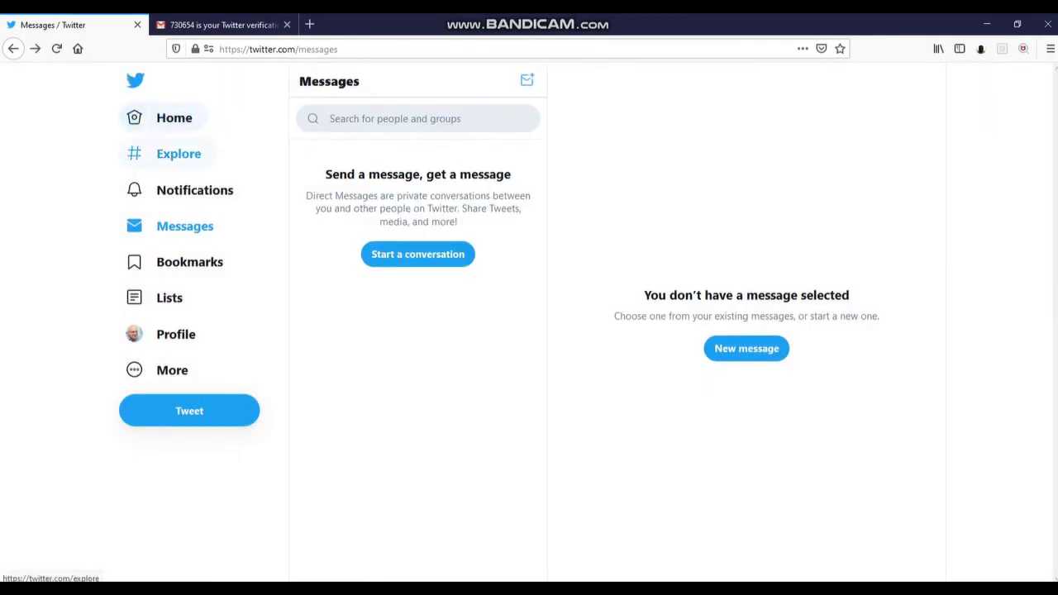
{"action": "left_click", "coordinate": [175, 154]}
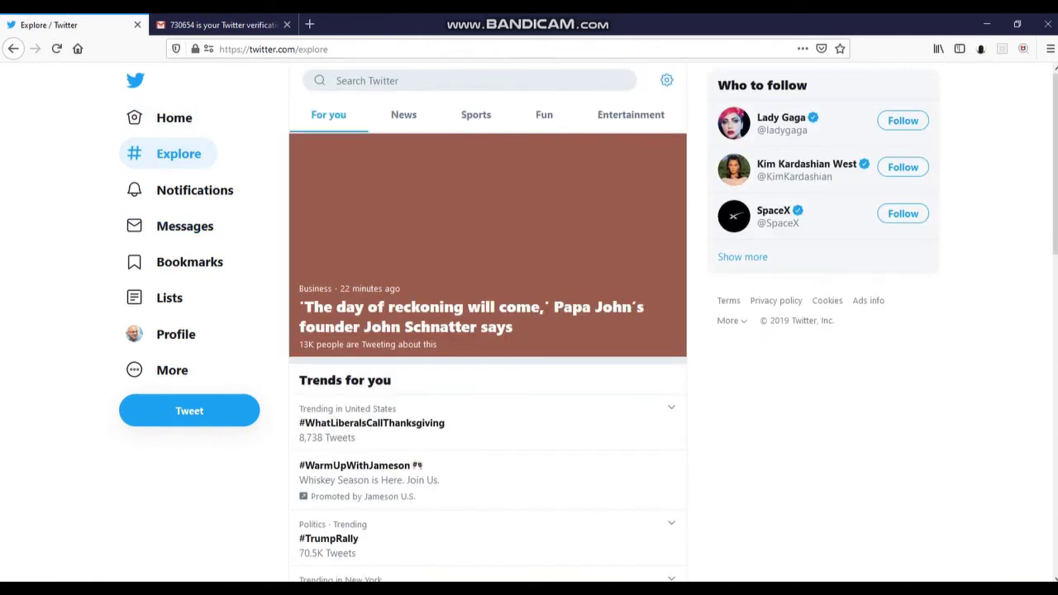
- Return to the Home timeline, scroll down through it, then back toward the top
{"action": "left_click", "coordinate": [173, 118]}
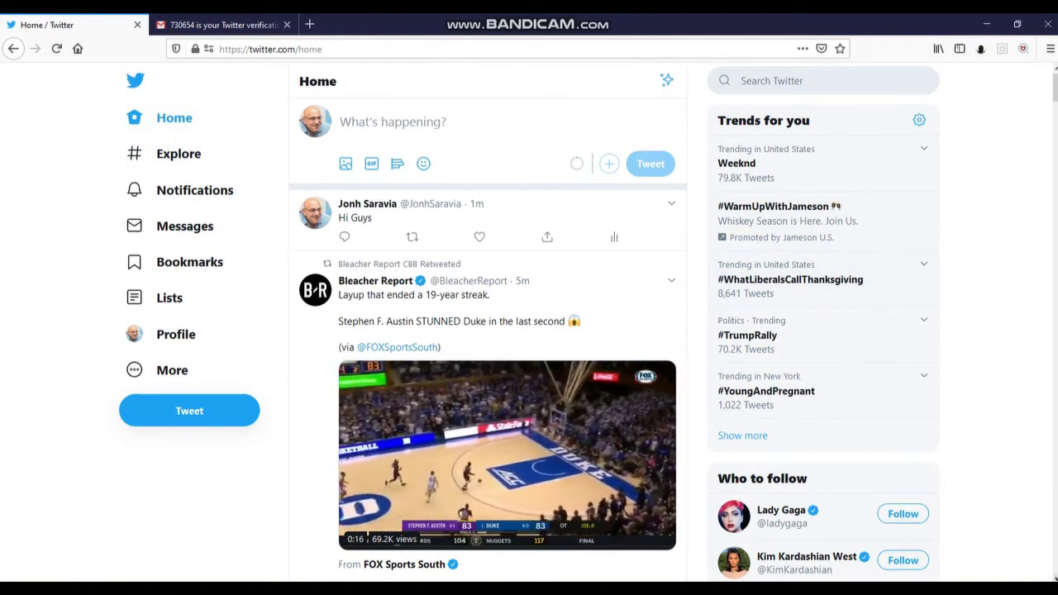
{"action": "scroll", "coordinate": [529, 330], "scroll_direction": "down", "scroll_amount": 3}
{"action": "scroll", "coordinate": [529, 331], "scroll_direction": "down", "scroll_amount": 5}
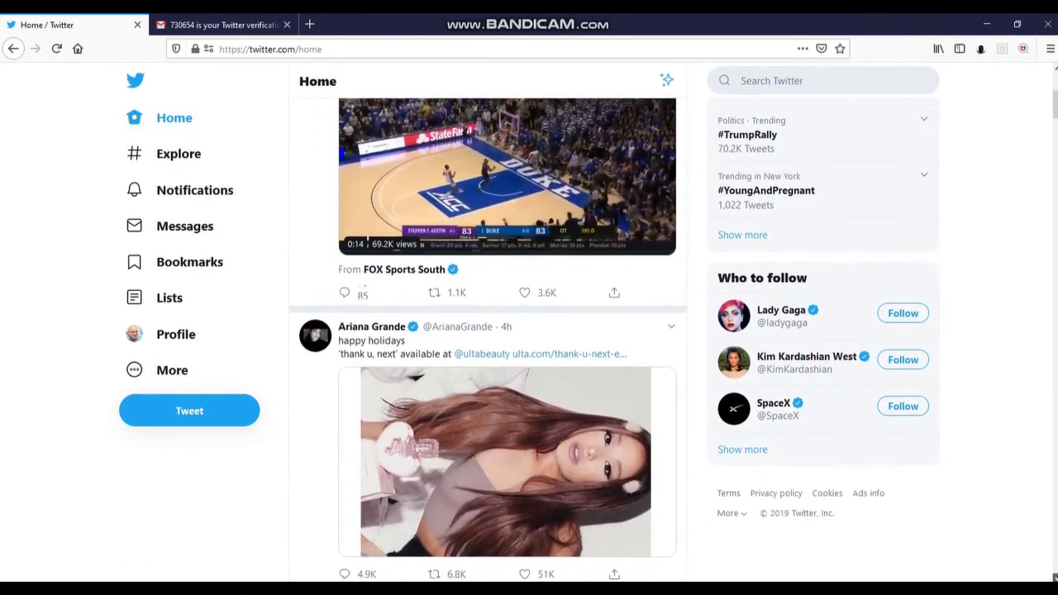
{"action": "scroll", "coordinate": [487, 330], "scroll_direction": "down", "scroll_amount": 4}
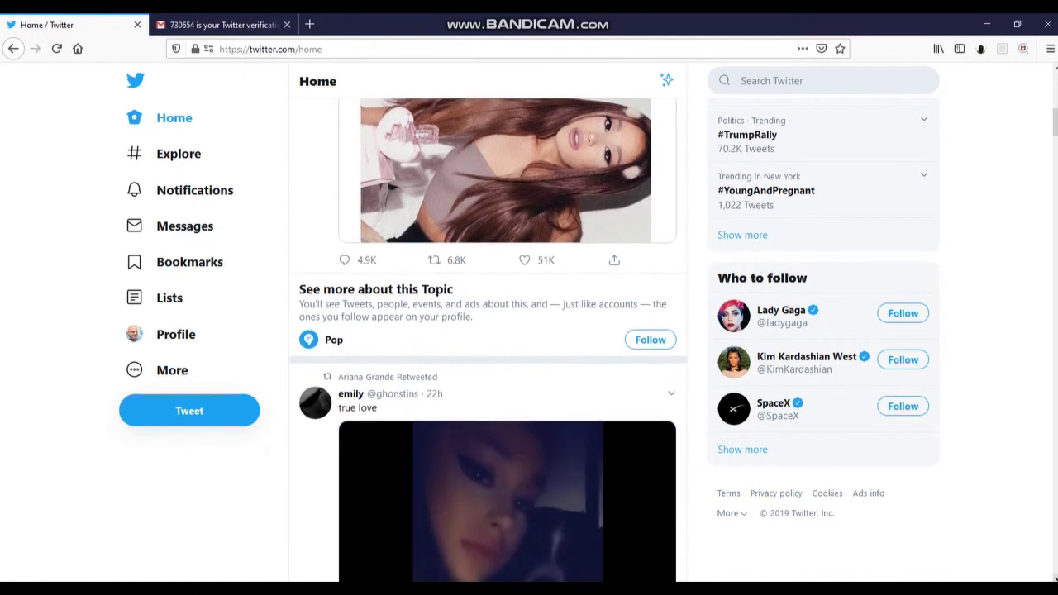
{"action": "scroll", "coordinate": [488, 331], "scroll_direction": "down", "scroll_amount": 4}
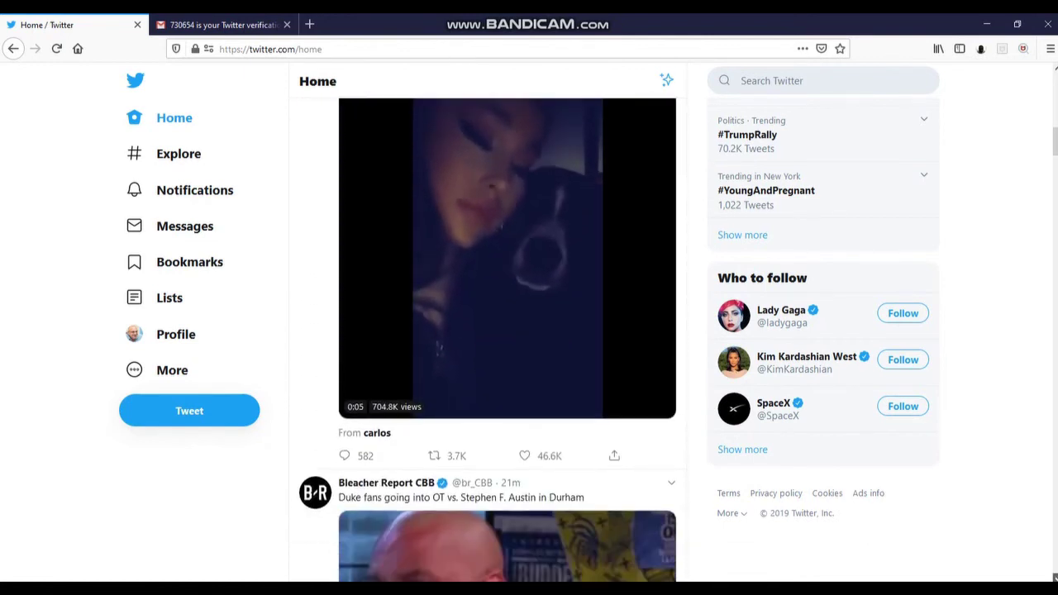
{"action": "scroll", "coordinate": [488, 331], "scroll_direction": "down", "scroll_amount": 4}
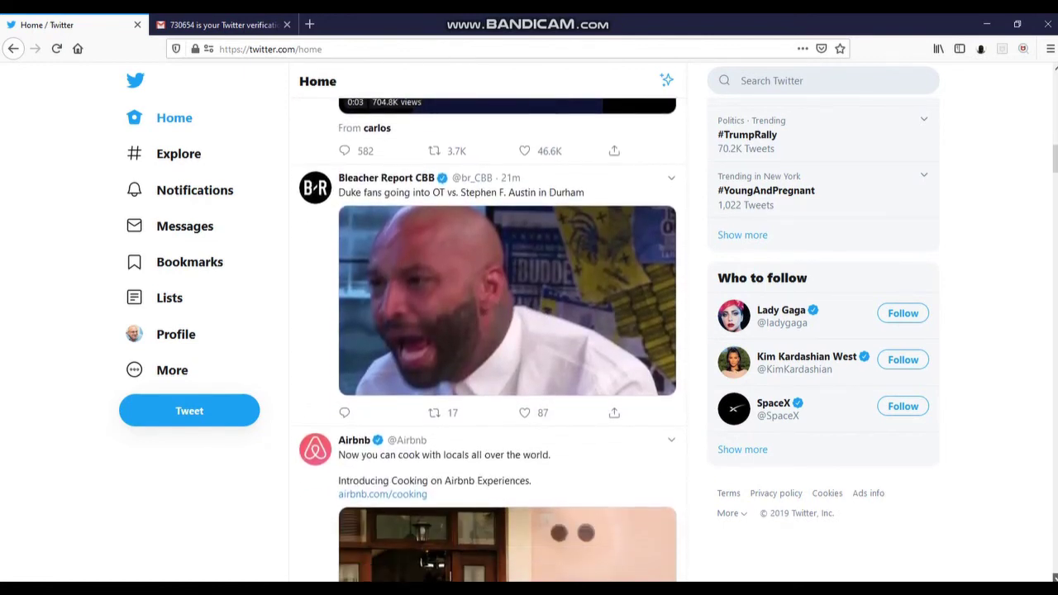
{"action": "scroll", "coordinate": [508, 331], "scroll_direction": "down", "scroll_amount": 4}
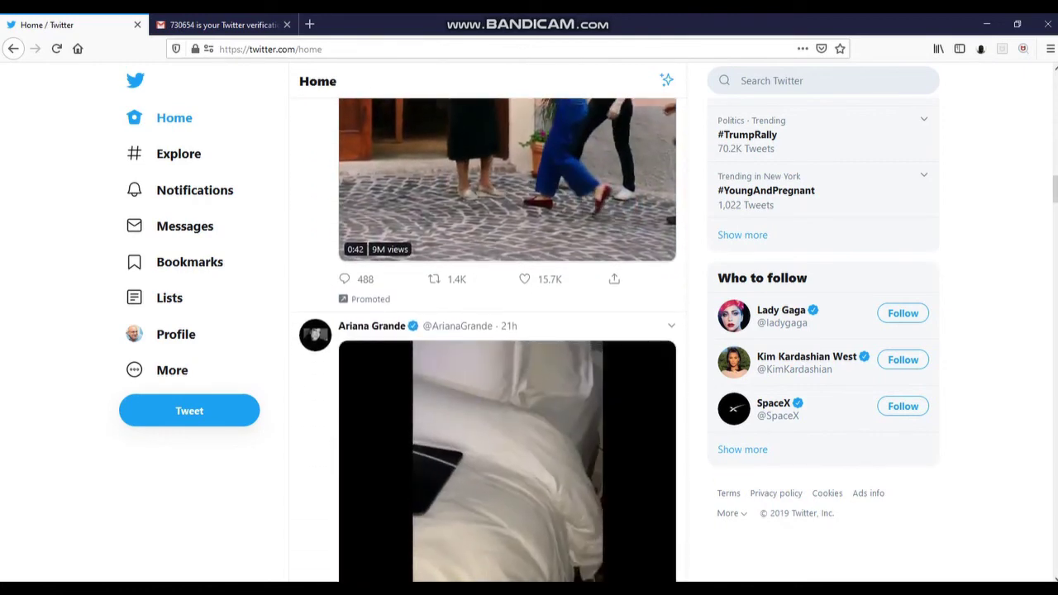
{"action": "scroll", "coordinate": [487, 330], "scroll_direction": "up", "scroll_amount": 12}
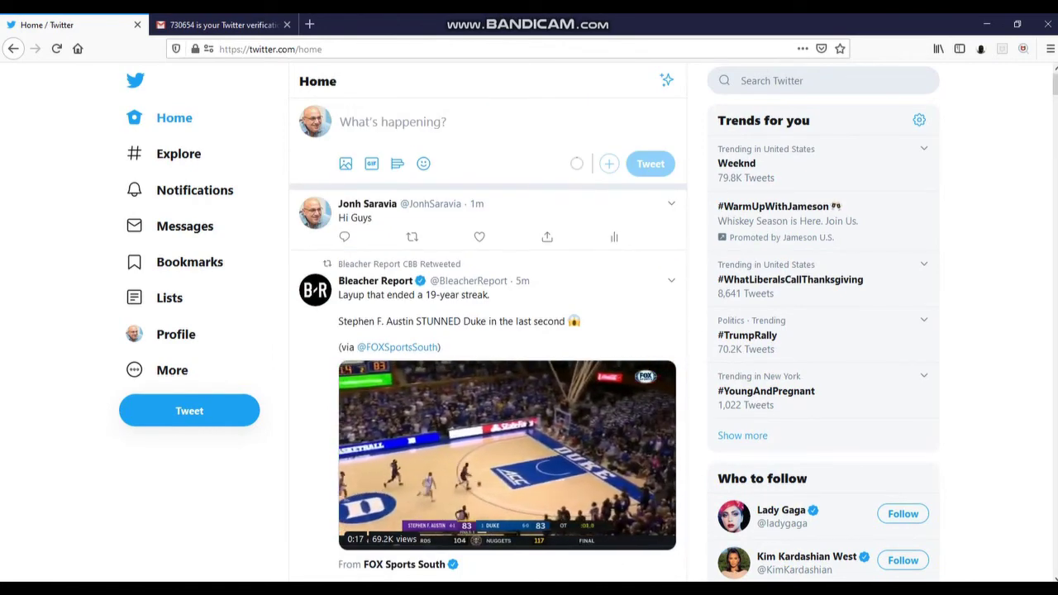
- Search Twitter for the president by name and open his verified profile
{"action": "left_click", "coordinate": [823, 81]}
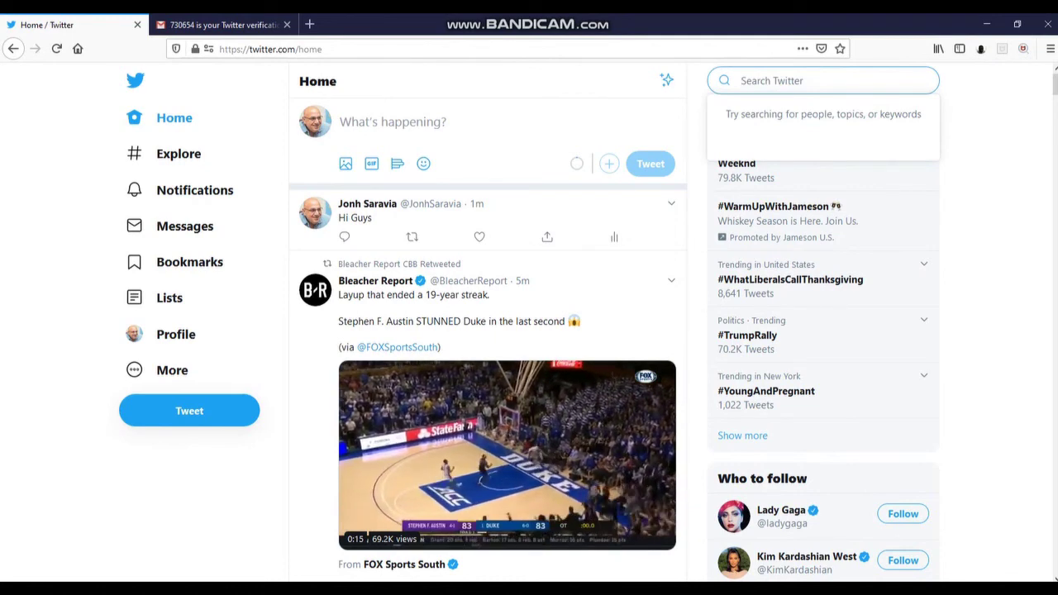
{"action": "type", "text": "Jovene"}
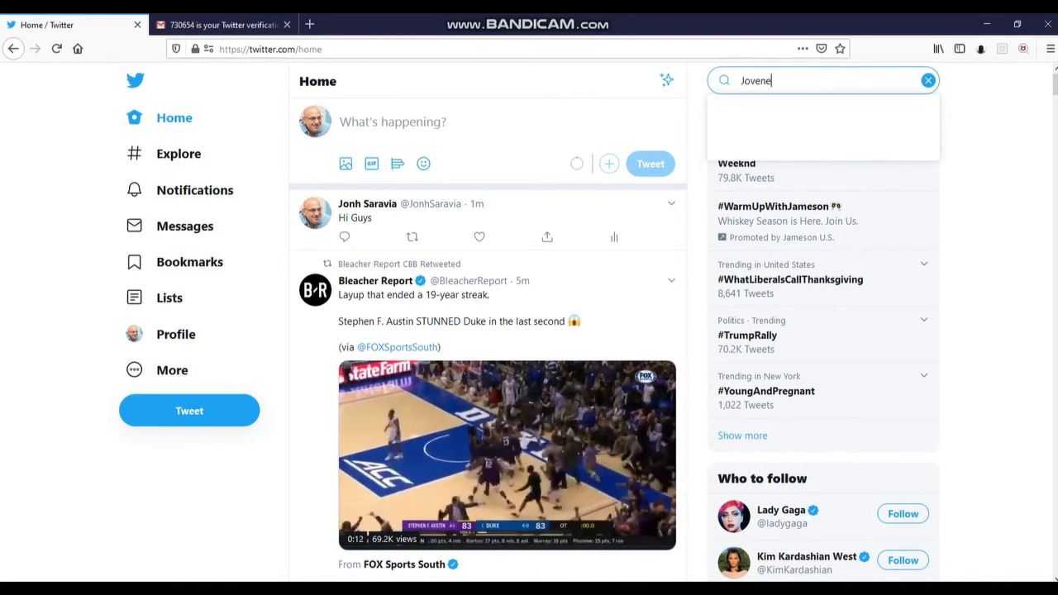
{"action": "type", "text": "l"}
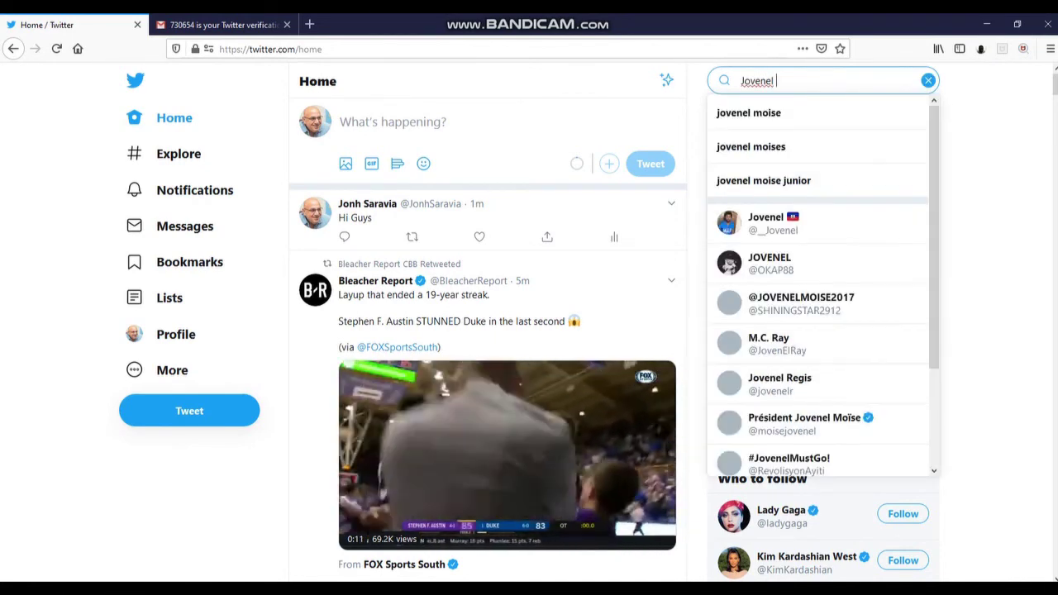
{"action": "type", "text": " Moise"}
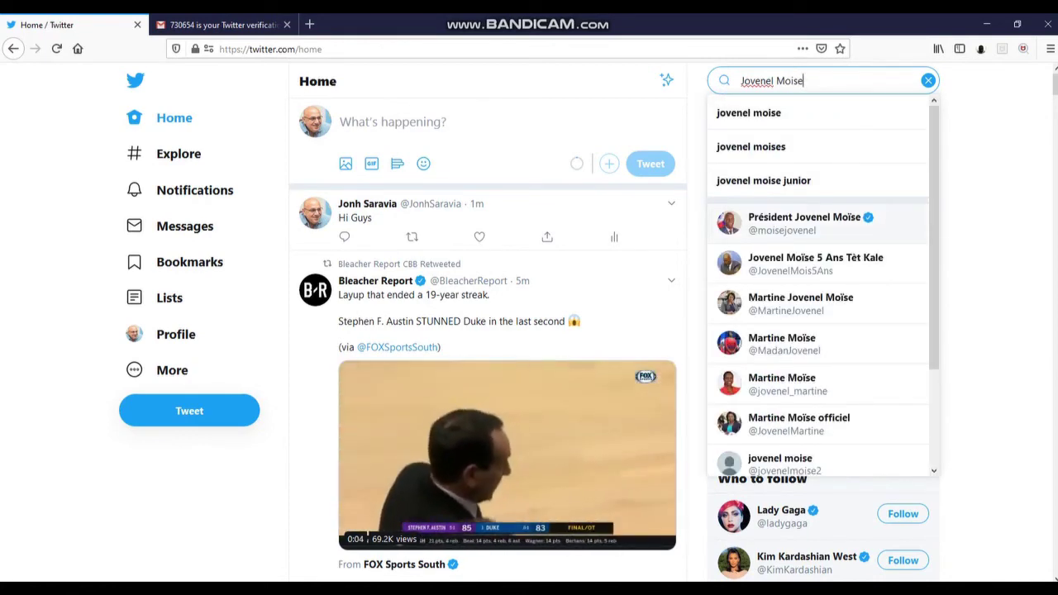
{"action": "key", "text": "Return"}
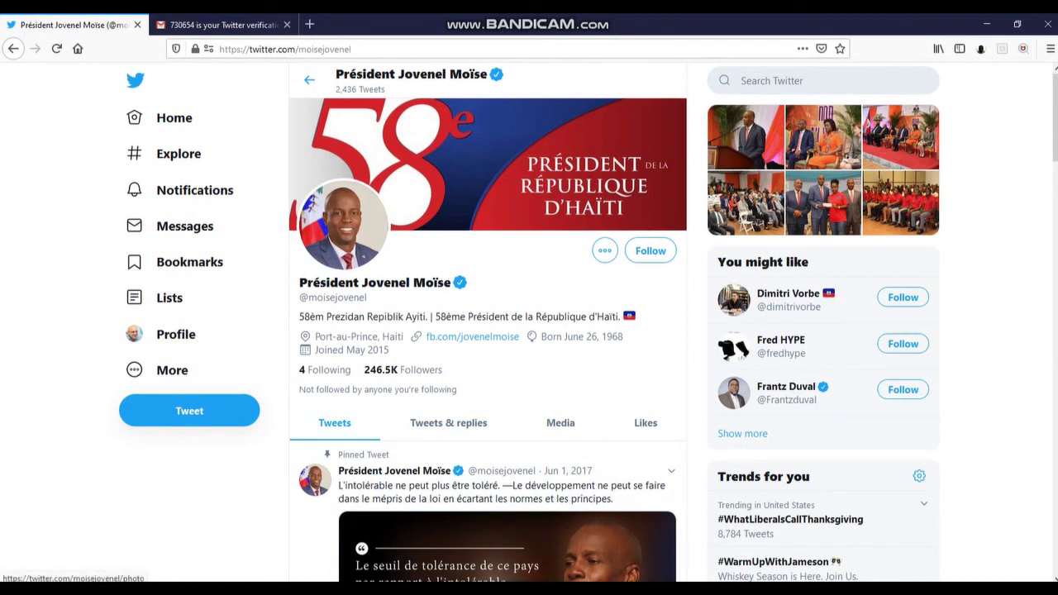
- Follow the president's account and scroll down his profile
{"action": "left_click", "coordinate": [650, 250]}
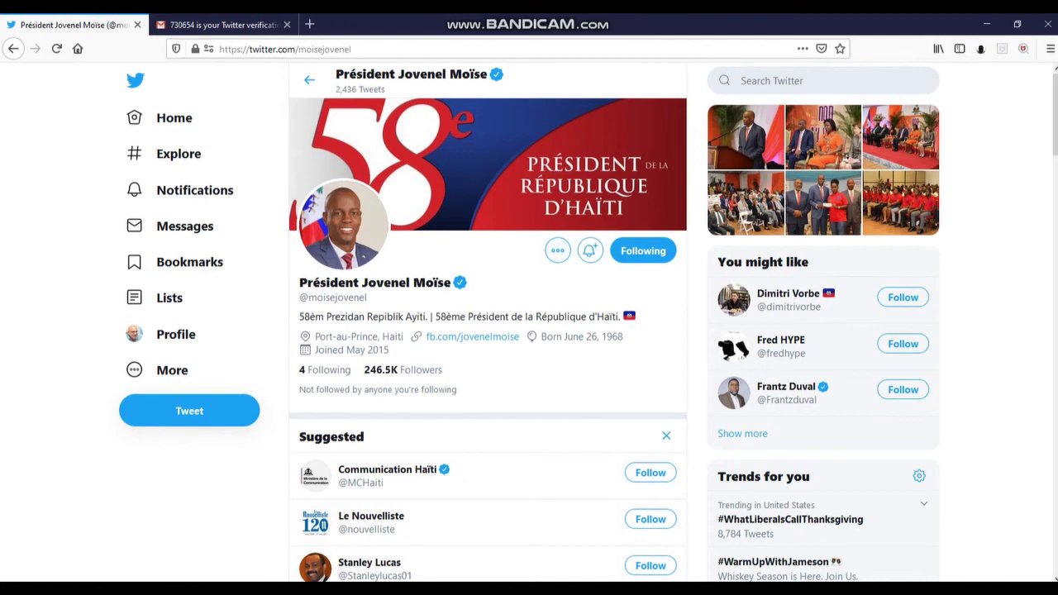
{"action": "scroll", "coordinate": [488, 331], "scroll_direction": "down", "scroll_amount": 5}
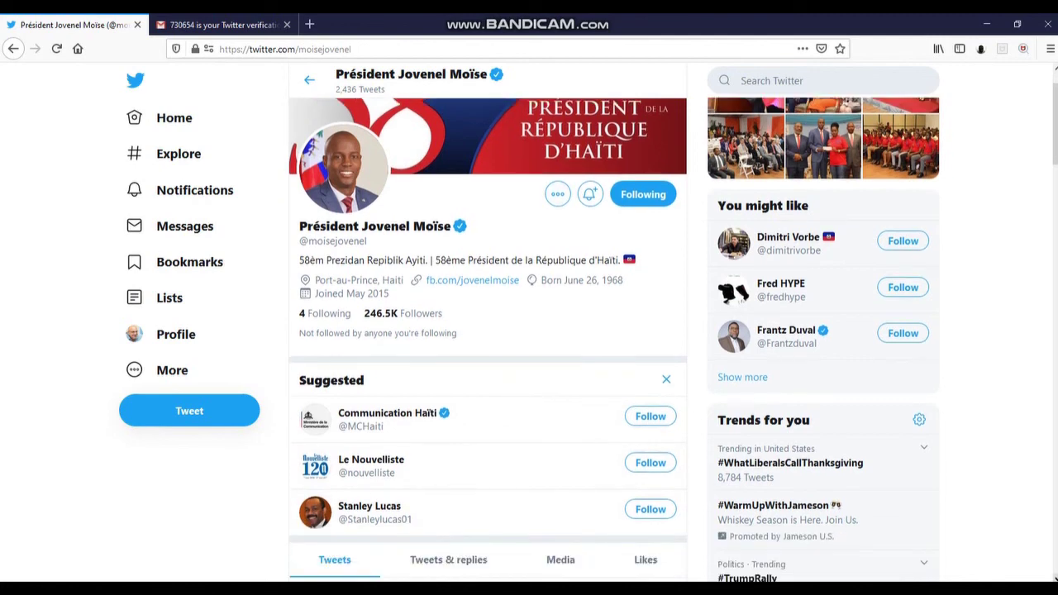
{"action": "scroll", "coordinate": [488, 330], "scroll_direction": "down", "scroll_amount": 1}
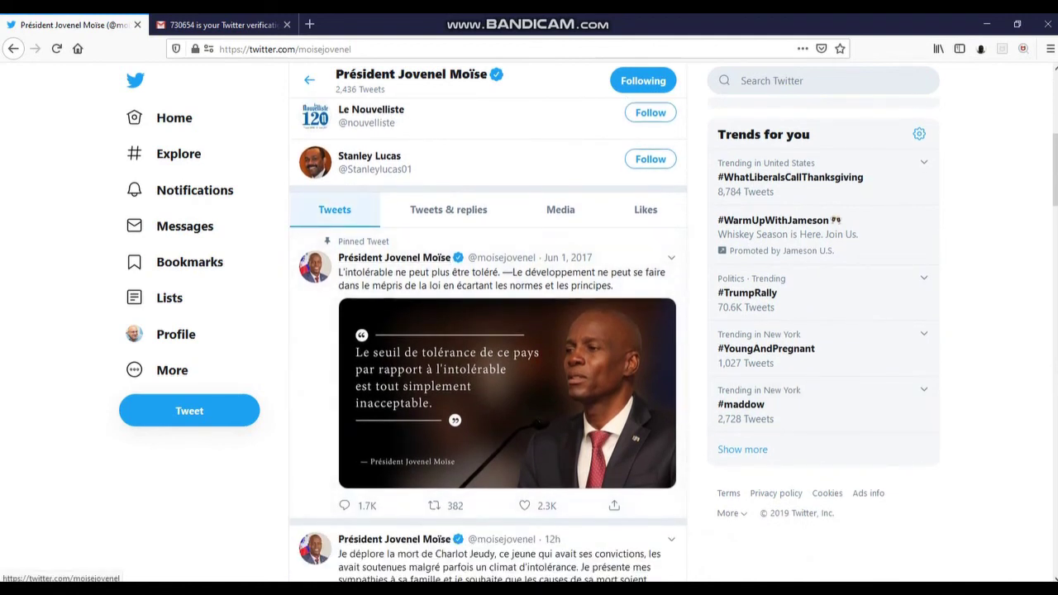
- Browse his Tweets & replies, then return to the Home timeline
{"action": "left_click", "coordinate": [448, 209]}
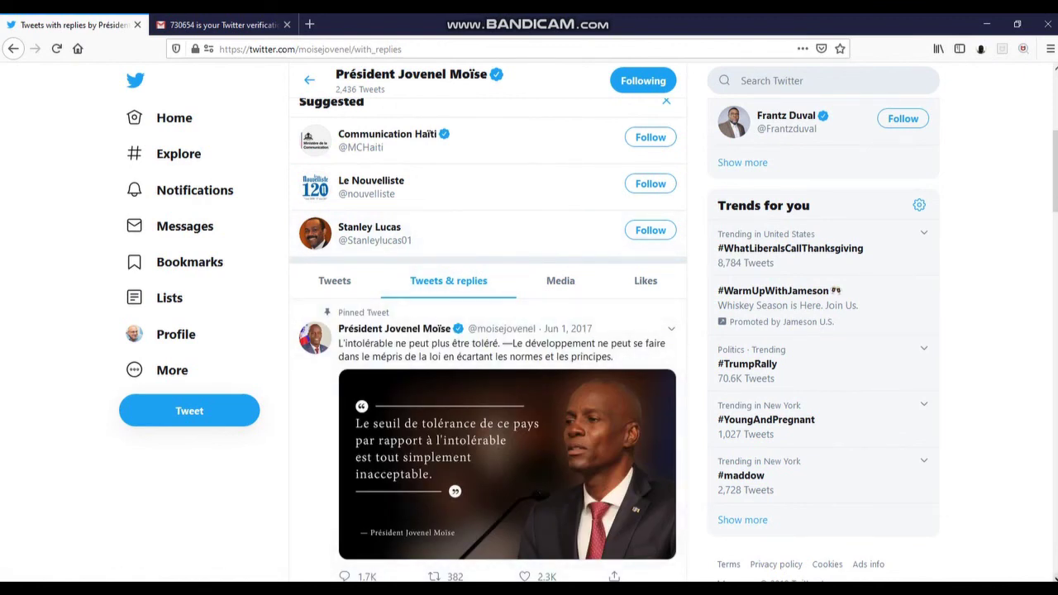
{"action": "scroll", "coordinate": [487, 331], "scroll_direction": "down", "scroll_amount": 3}
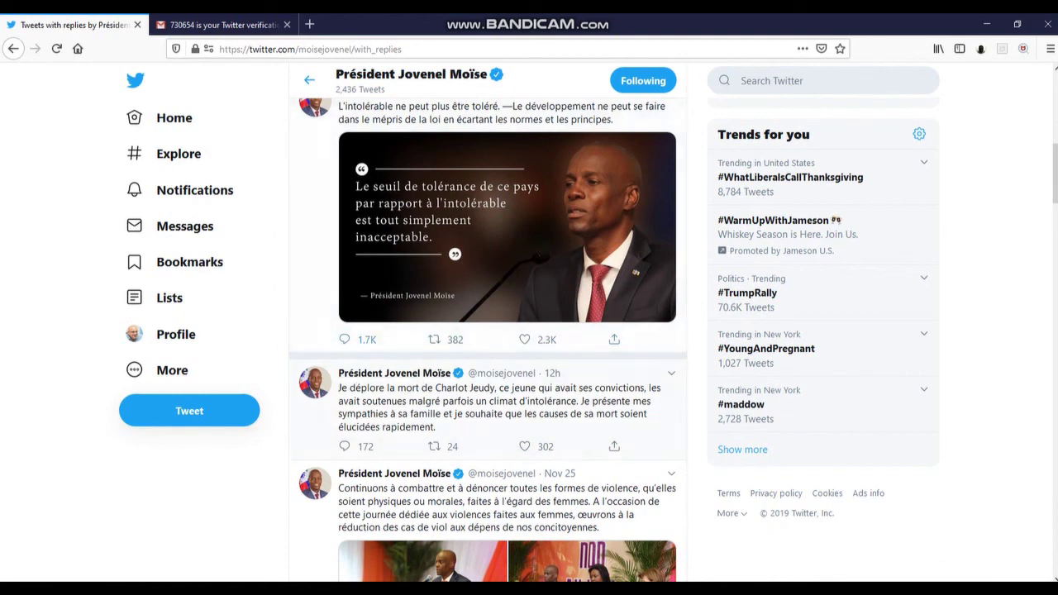
{"action": "left_click", "coordinate": [174, 118]}
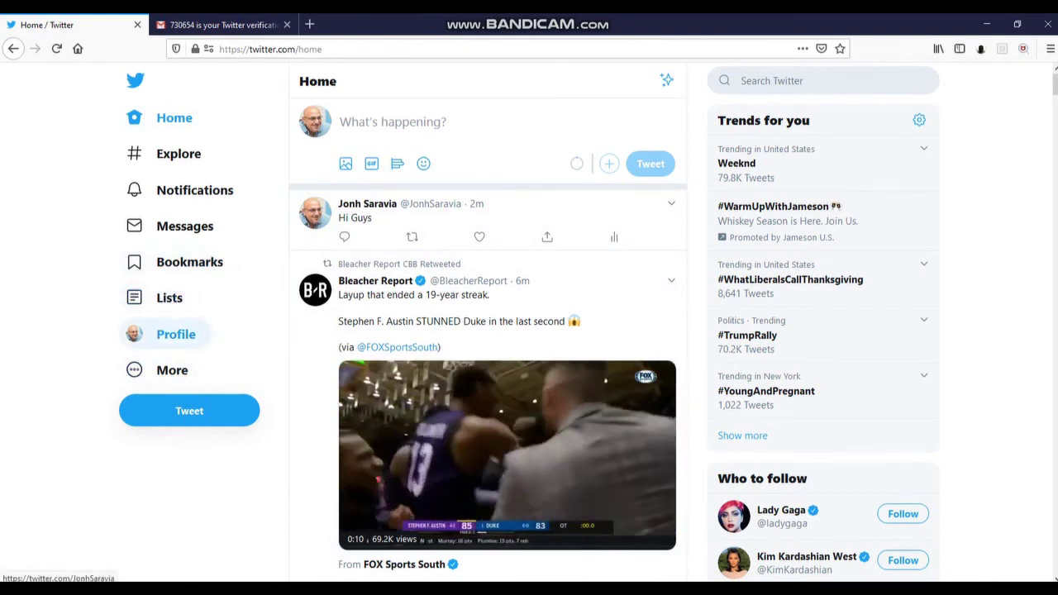
- View your own profile, then reach Settings and privacy through the More menu
{"action": "left_click", "coordinate": [175, 334]}
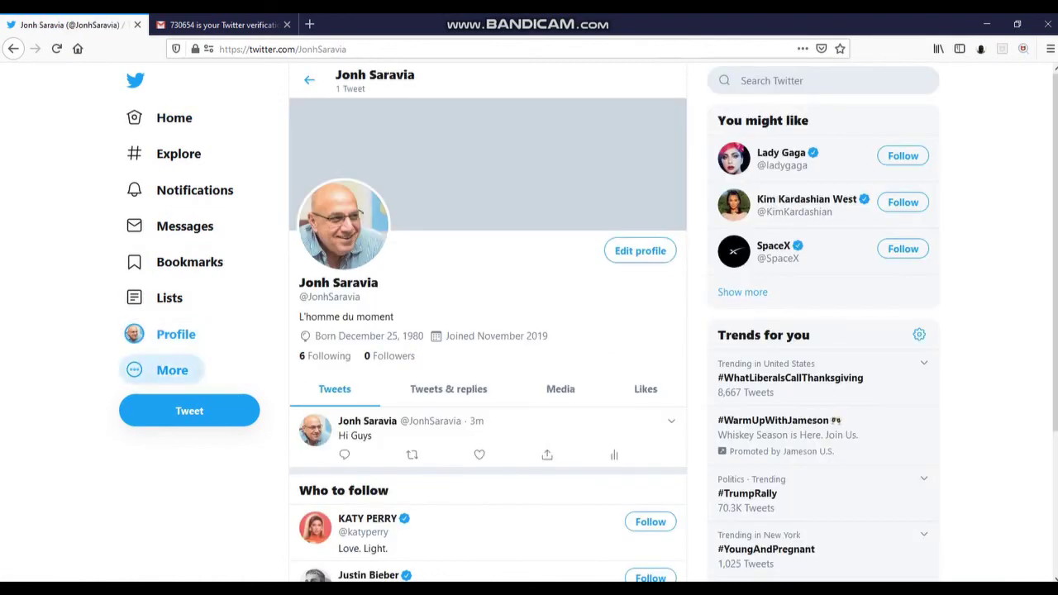
{"action": "left_click", "coordinate": [170, 370]}
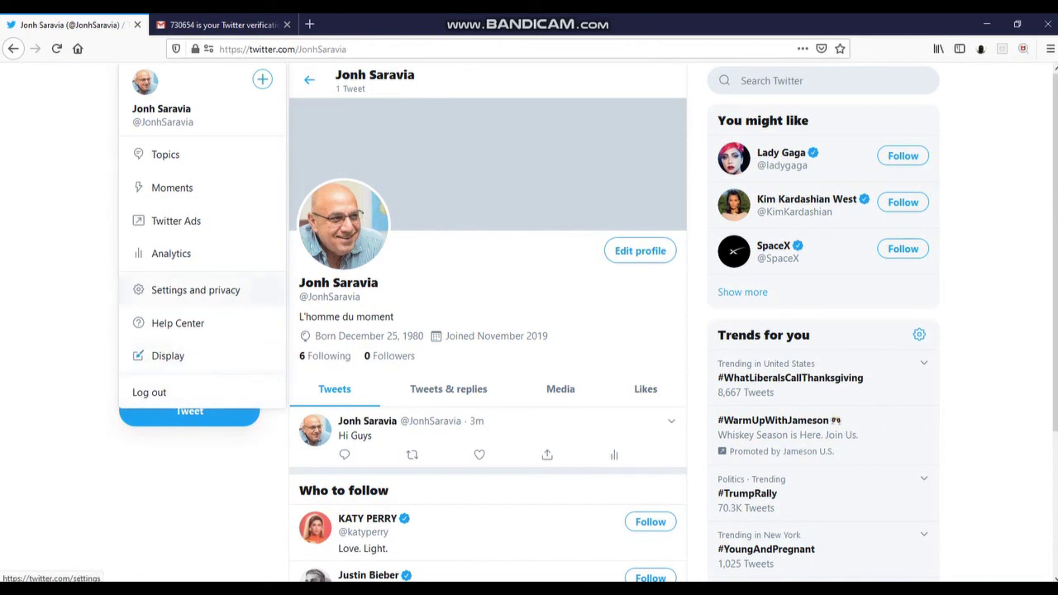
{"action": "left_click", "coordinate": [195, 290]}
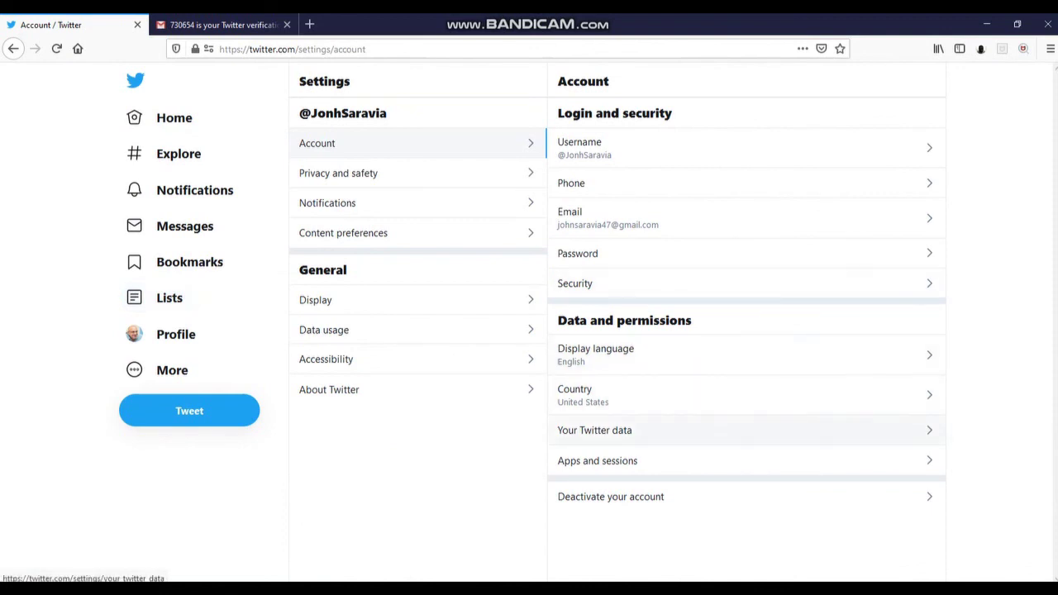
- Visit Your Twitter data and its Account details, then return Home via the bird logo
{"action": "left_click", "coordinate": [628, 430]}
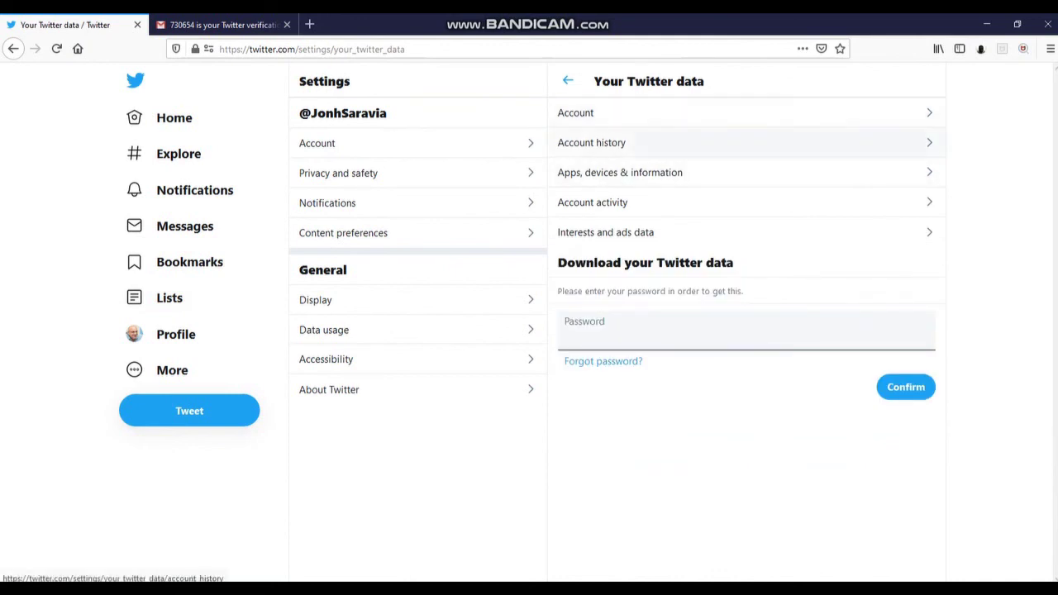
{"action": "left_click", "coordinate": [628, 112]}
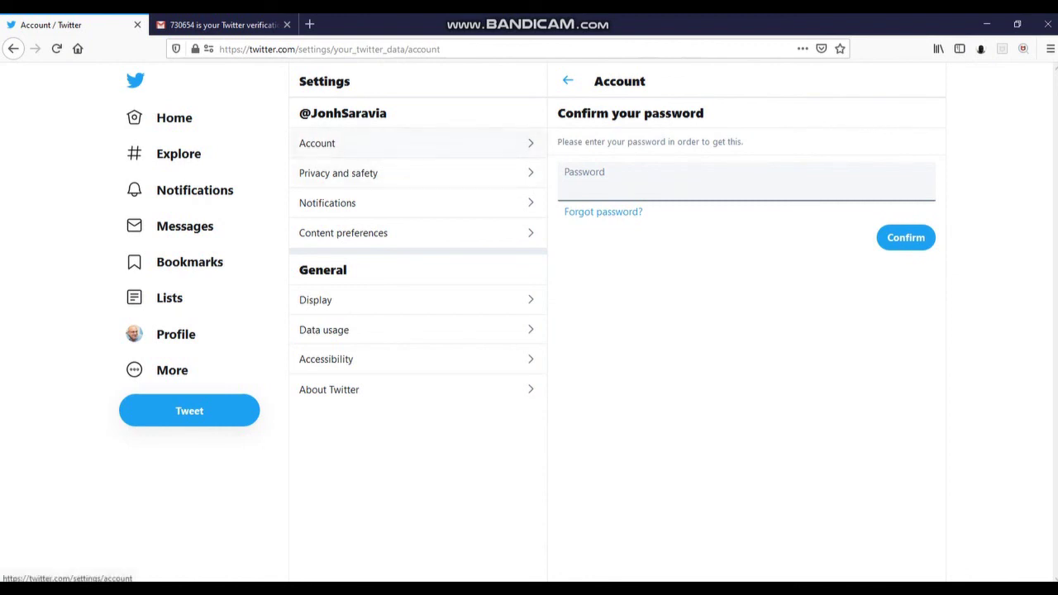
{"action": "left_click", "coordinate": [136, 80]}
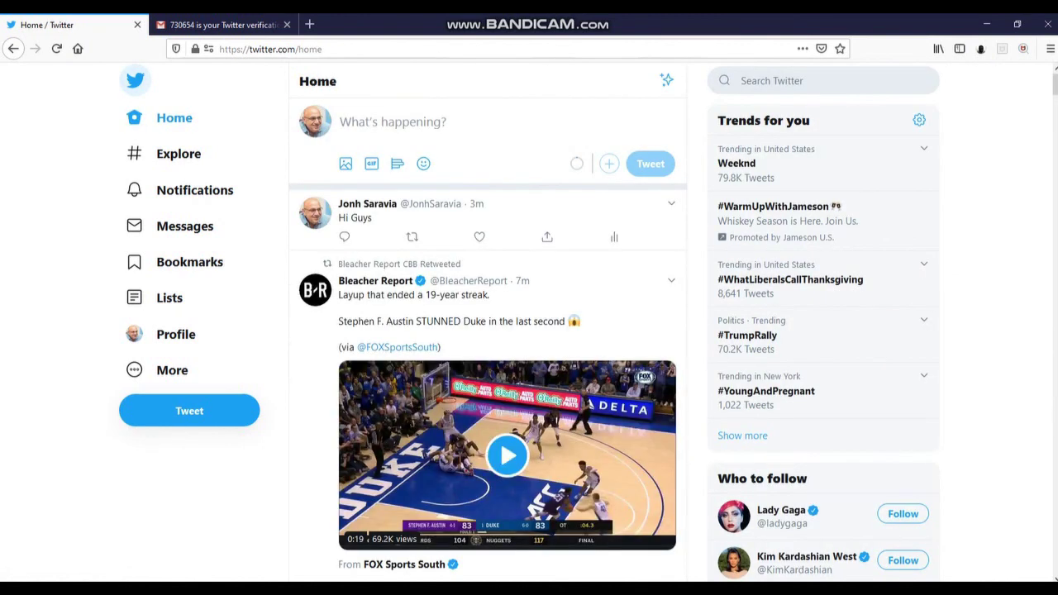